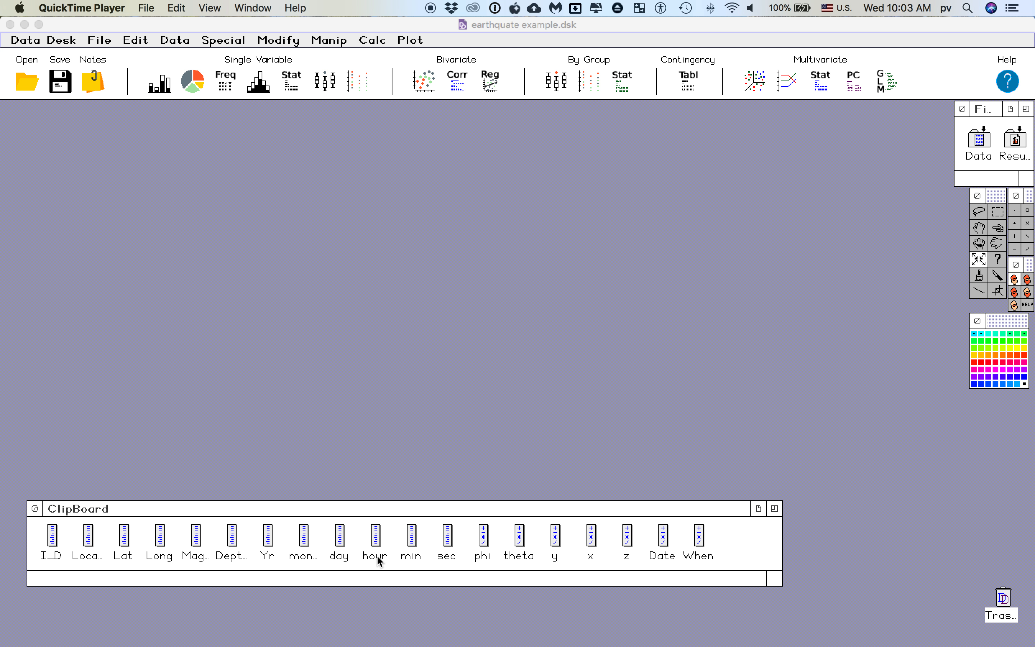
Create a scatterplot with Lat on the vertical axis and Long on the horizontal axis.
click(425, 82)
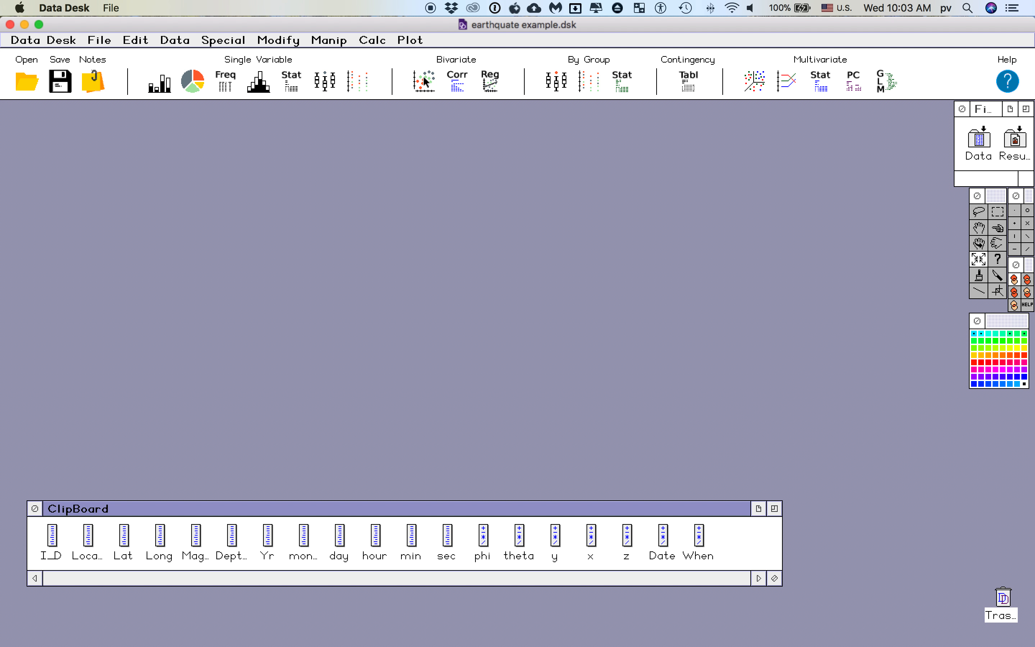
click(425, 82)
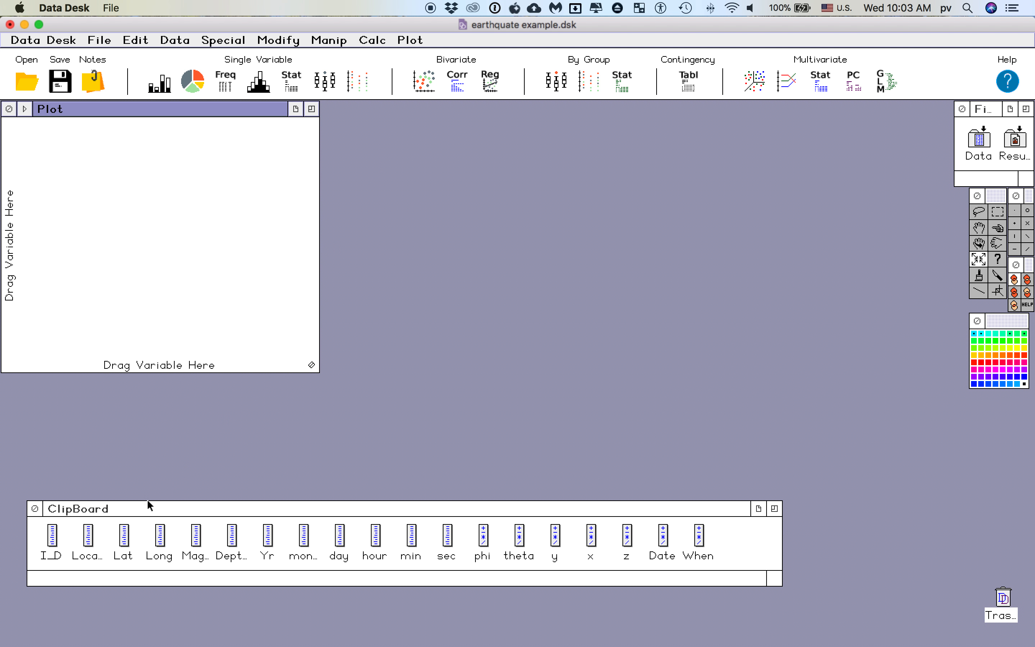
drag(124, 536, 18, 290)
drag(161, 534, 167, 365)
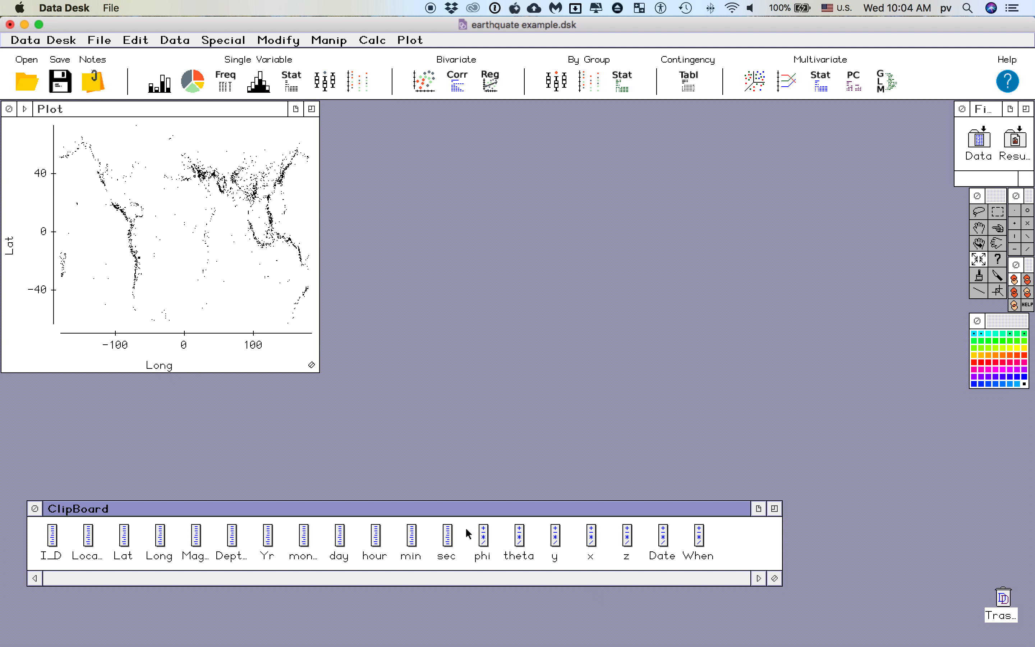
Inspect the formulas of the derived variables phi, theta, y, x and z, and close all the variable windows.
double_click(484, 536)
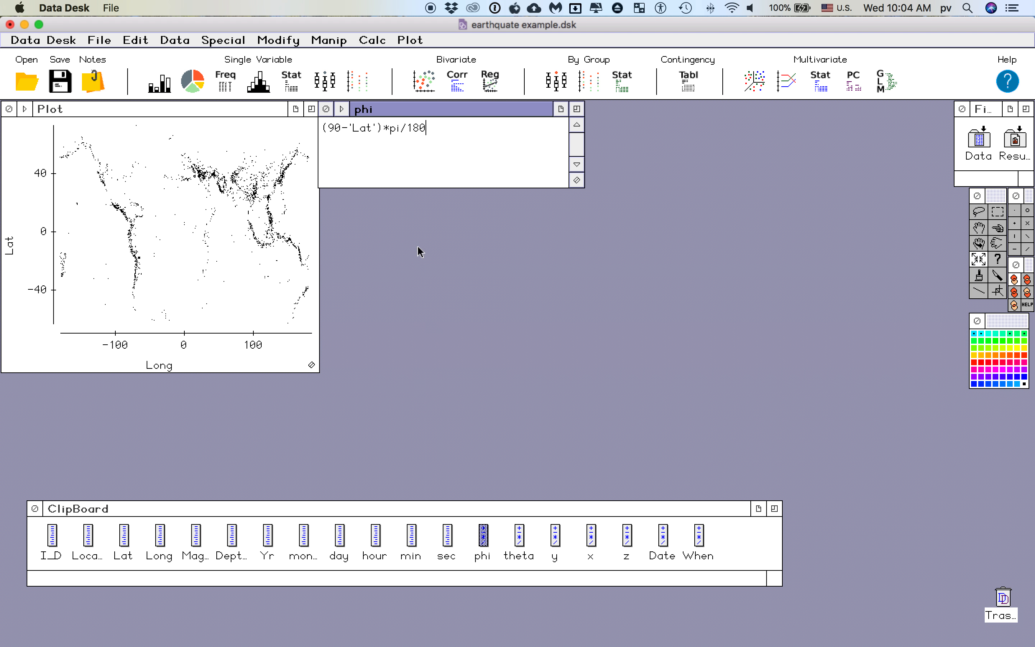
double_click(520, 540)
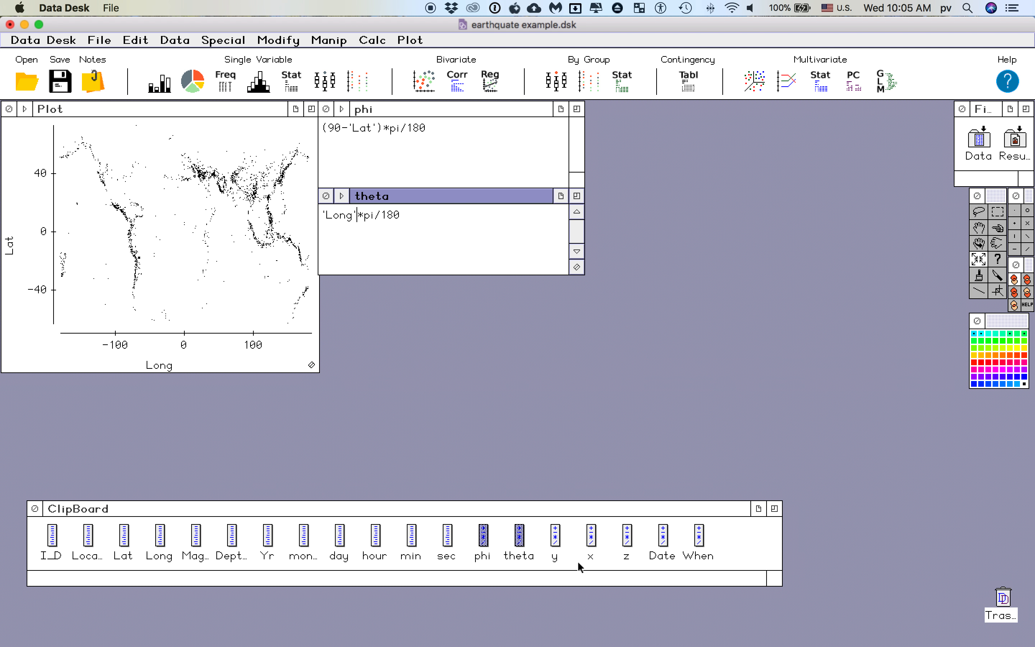
double_click(556, 537)
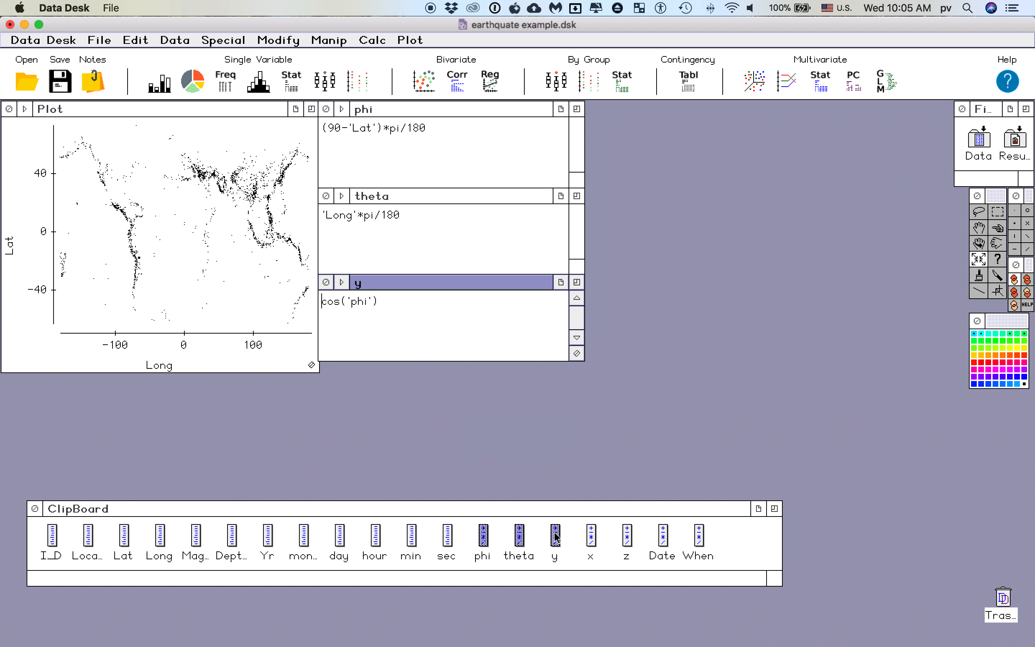
double_click(591, 537)
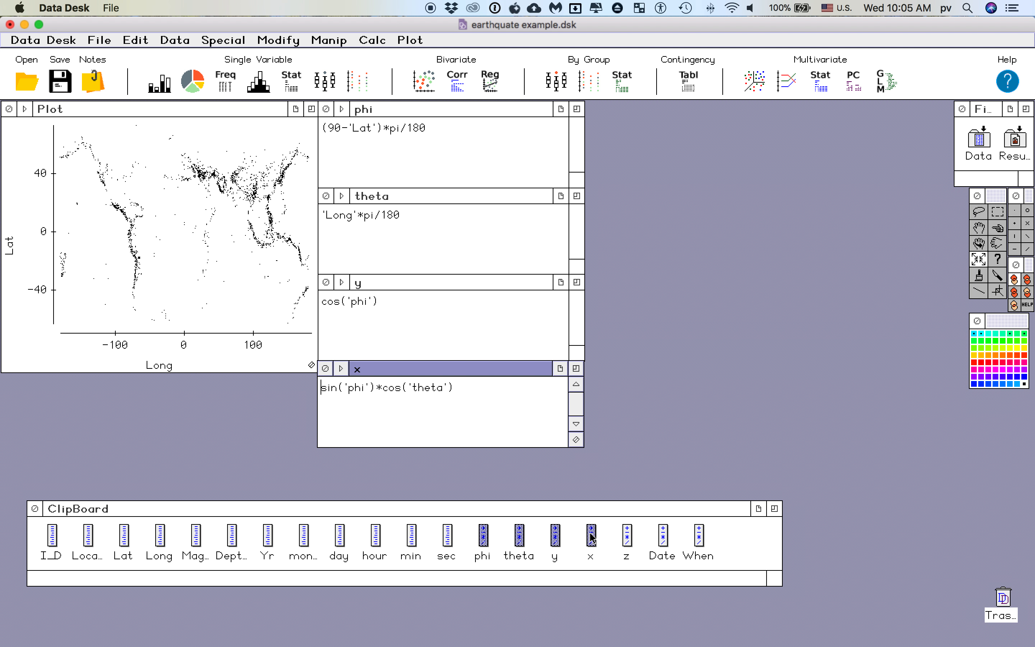
double_click(628, 535)
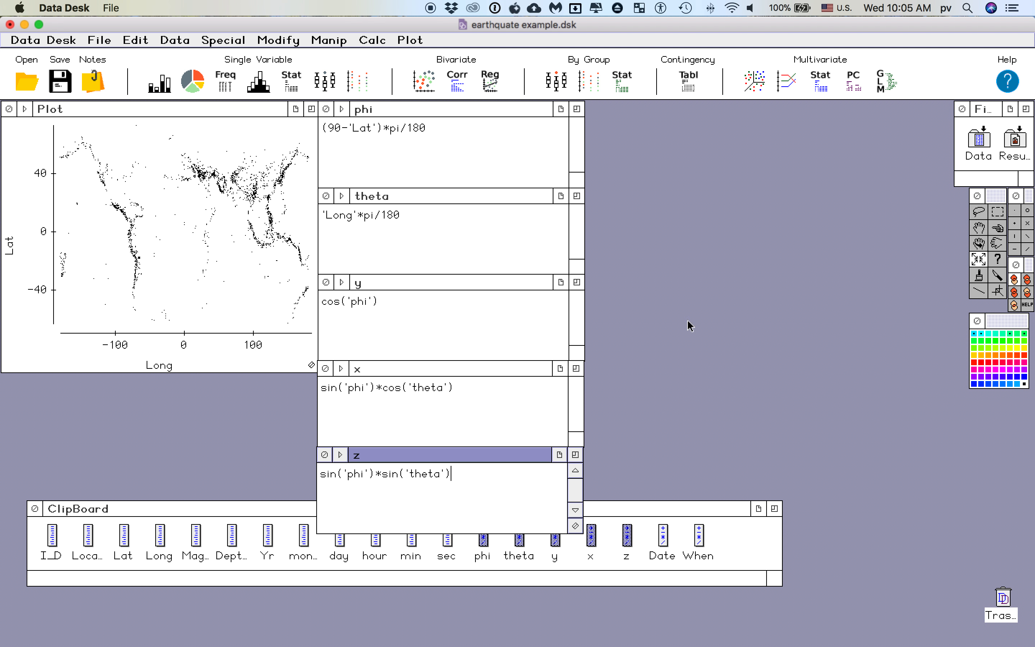
click(180, 42)
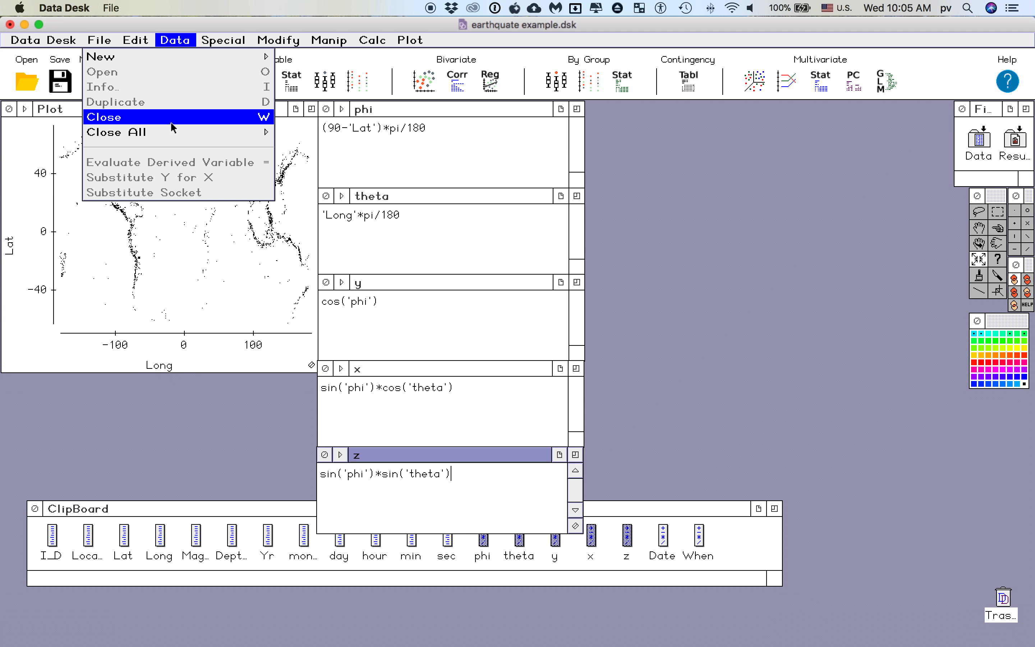
mouse_move(173, 133)
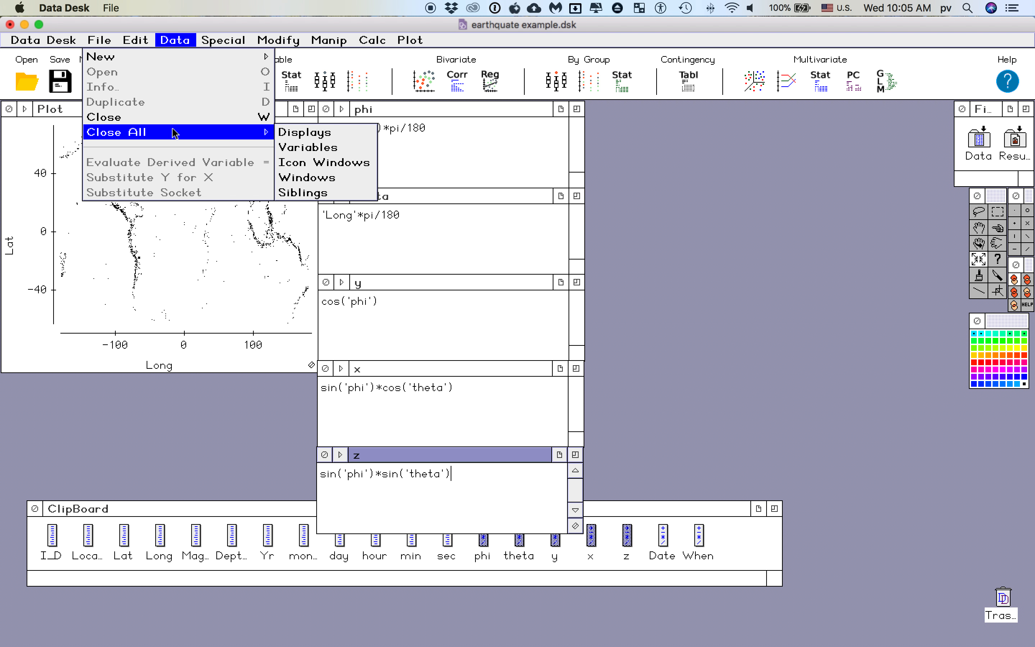
click(313, 149)
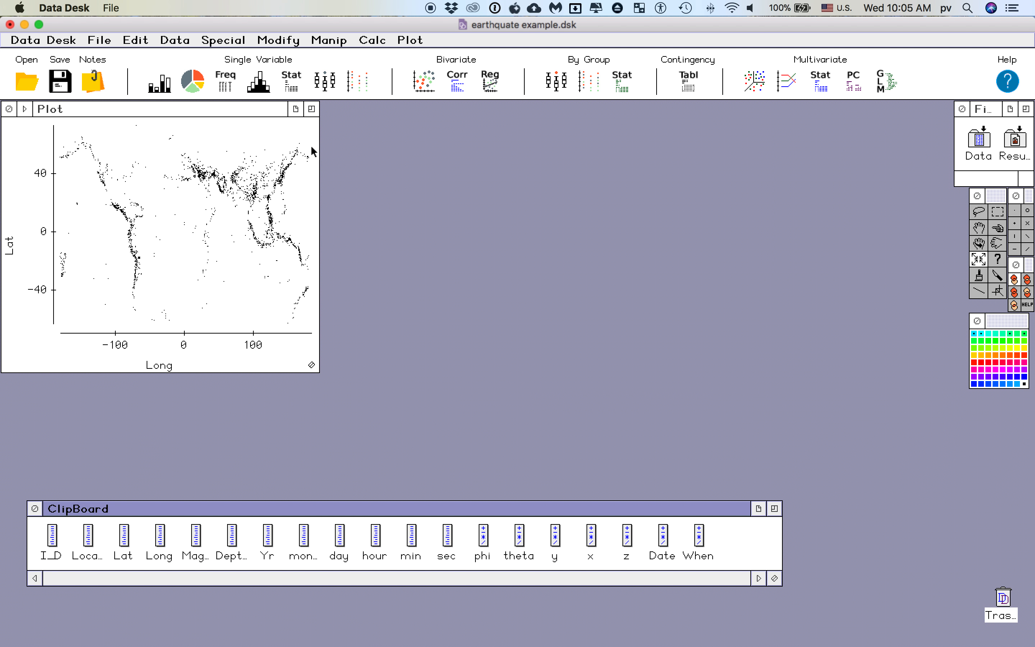
Create a rotating plot from the variables y, x and z, with y on the vertical axis.
click(759, 83)
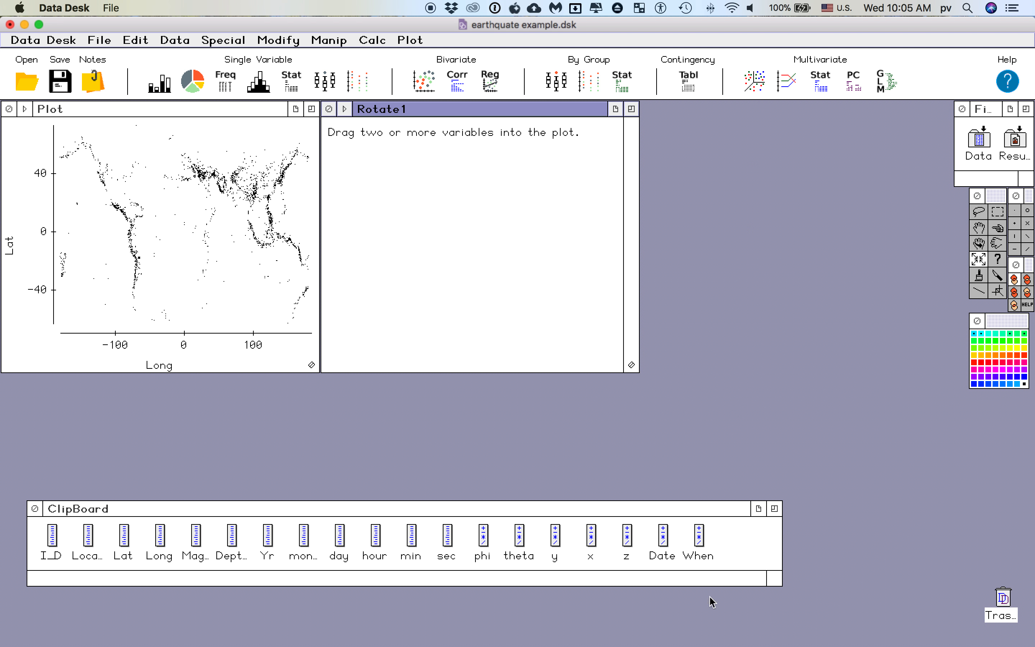
drag(544, 532, 641, 545)
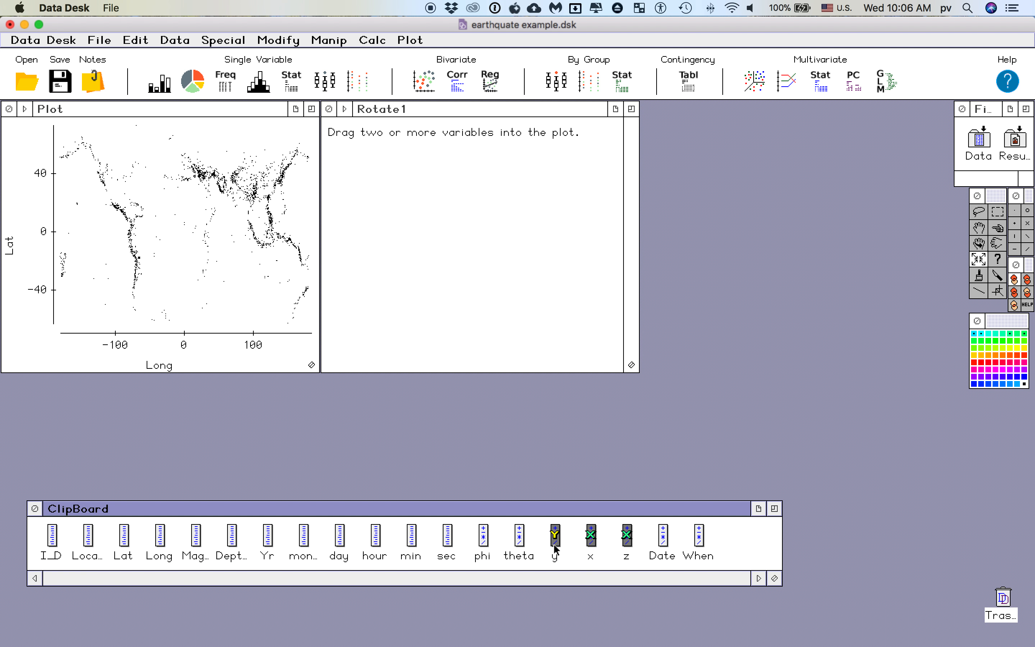
drag(555, 545, 472, 235)
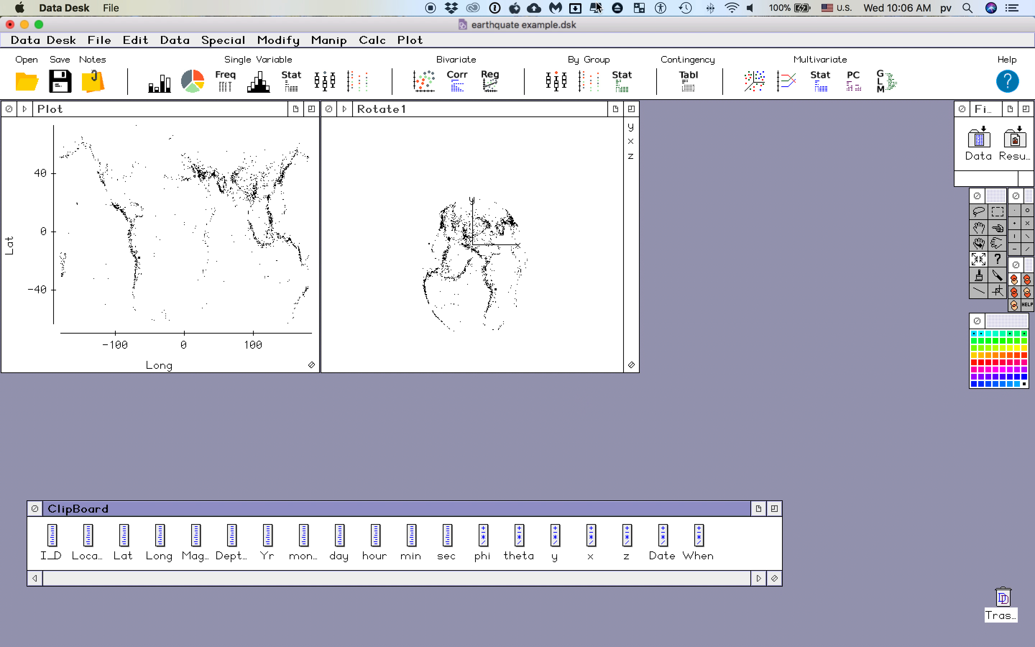
Set the rotating plot's options to center axes at origin and scale axes by none.
click(569, 108)
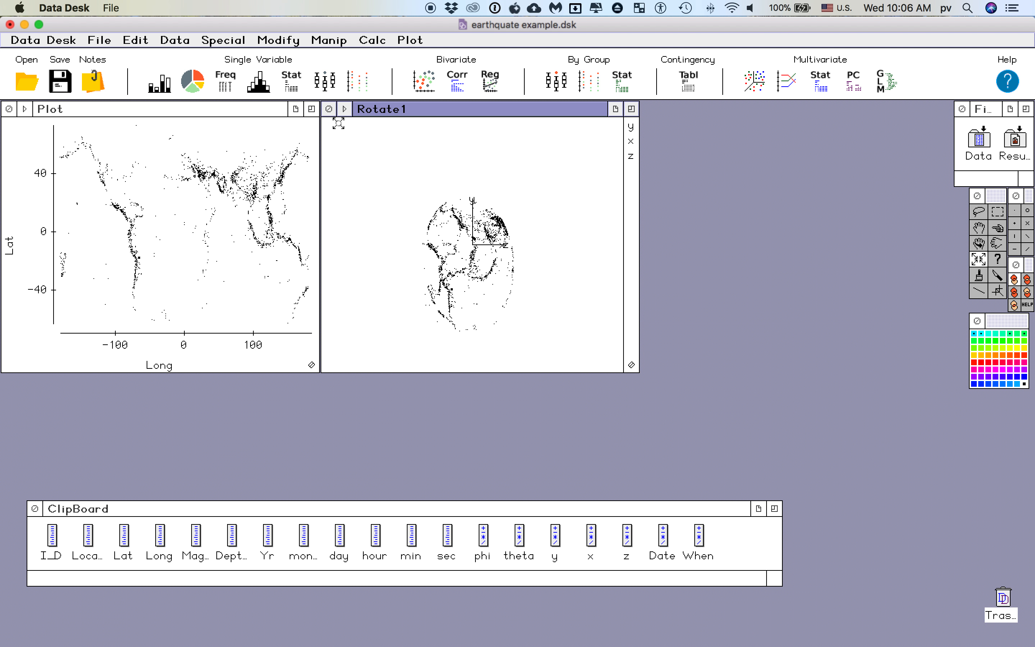
click(345, 110)
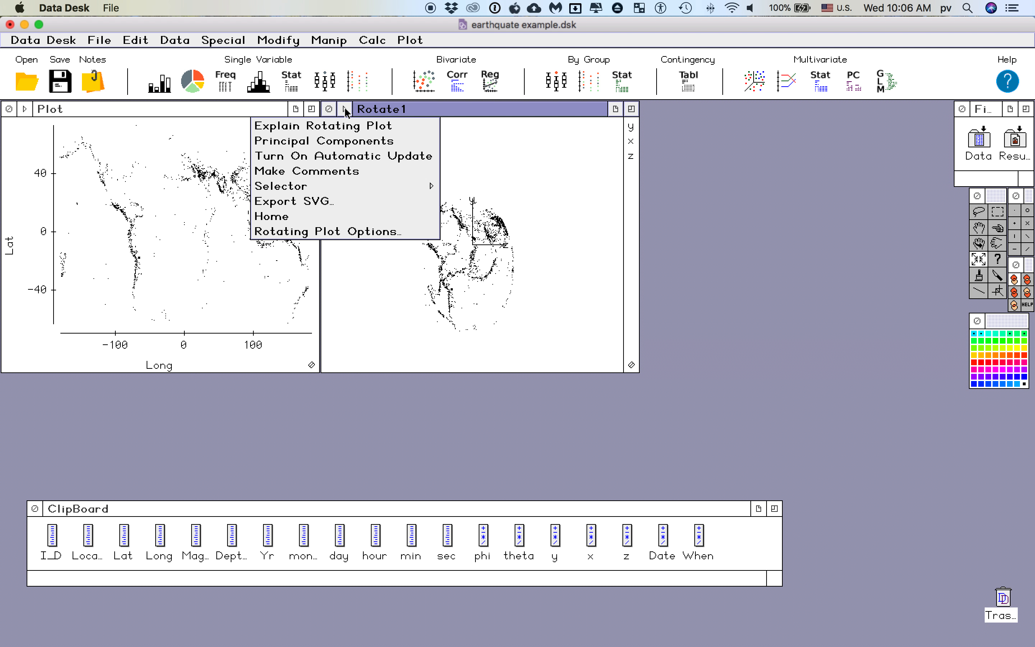
click(357, 232)
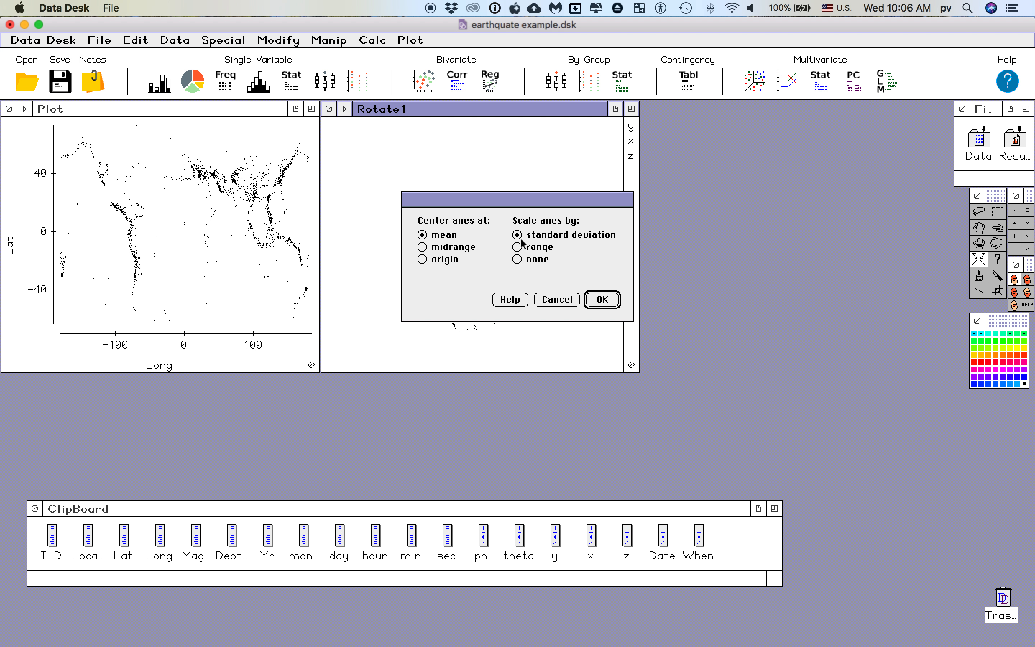
click(423, 259)
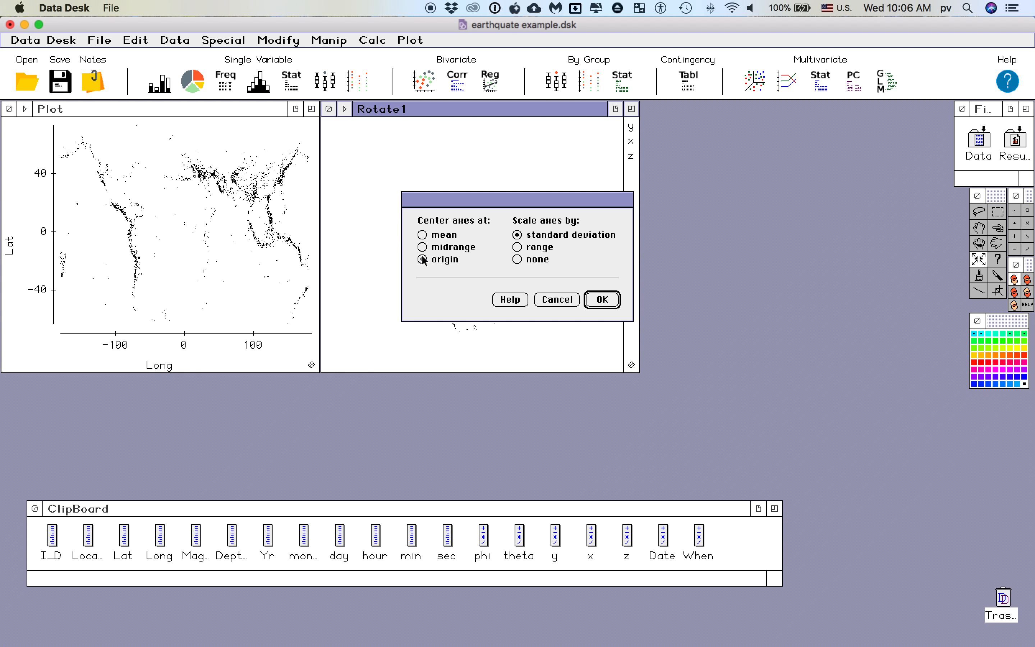
click(518, 259)
click(611, 300)
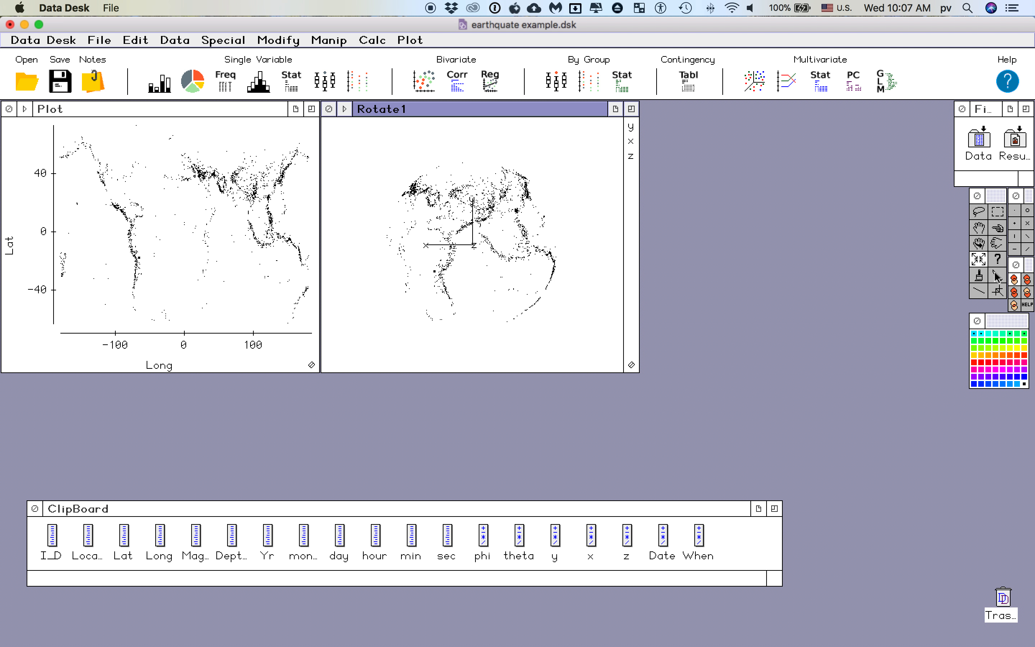
Highlight the points covering the Americas in the Lat–Long plot with the knife tool and examine them in the rotating plot.
click(997, 276)
drag(73, 217, 161, 231)
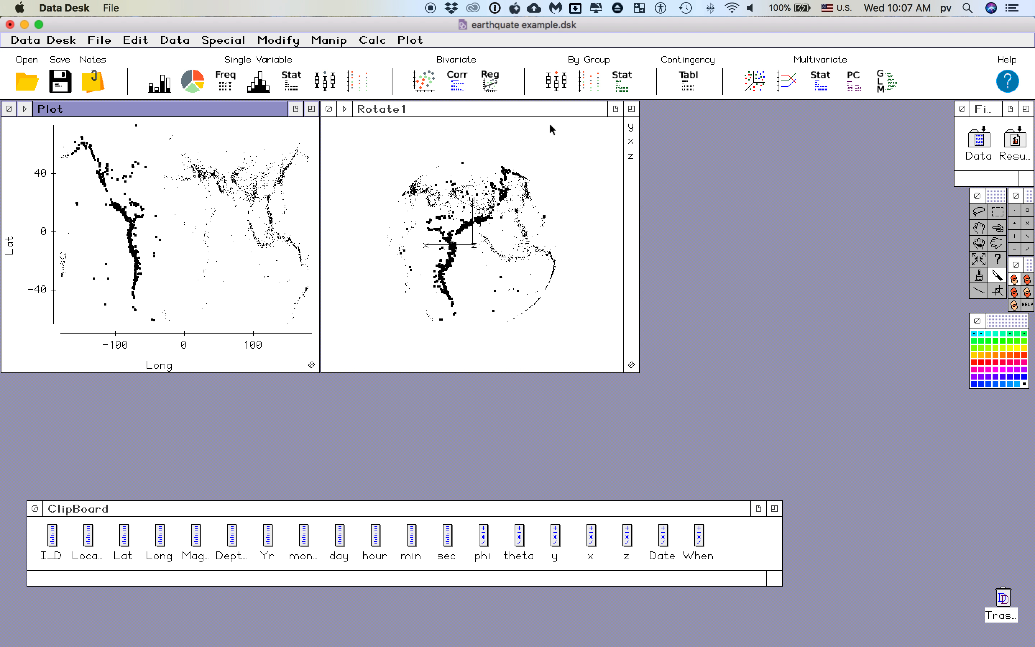
click(548, 110)
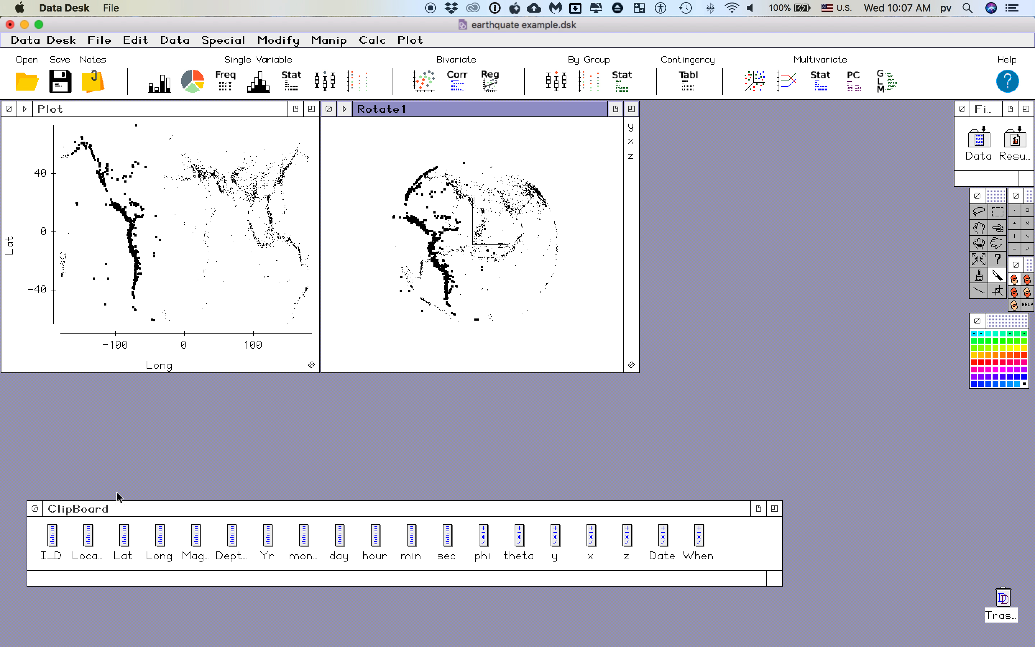
Color the points of the plots by the ranks of the Magnitude variable.
click(197, 537)
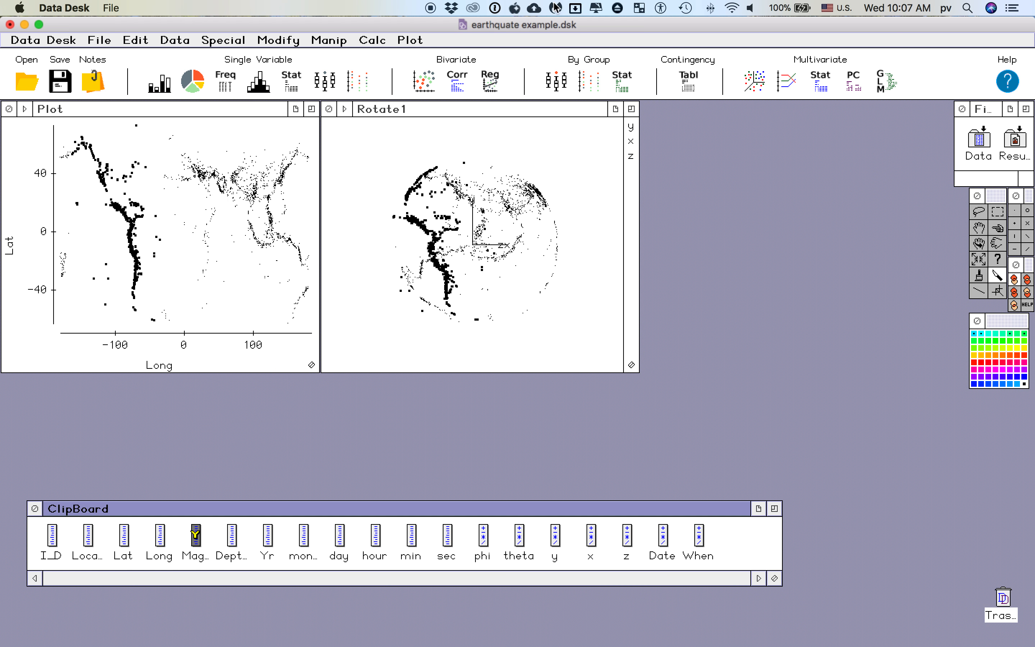
click(278, 41)
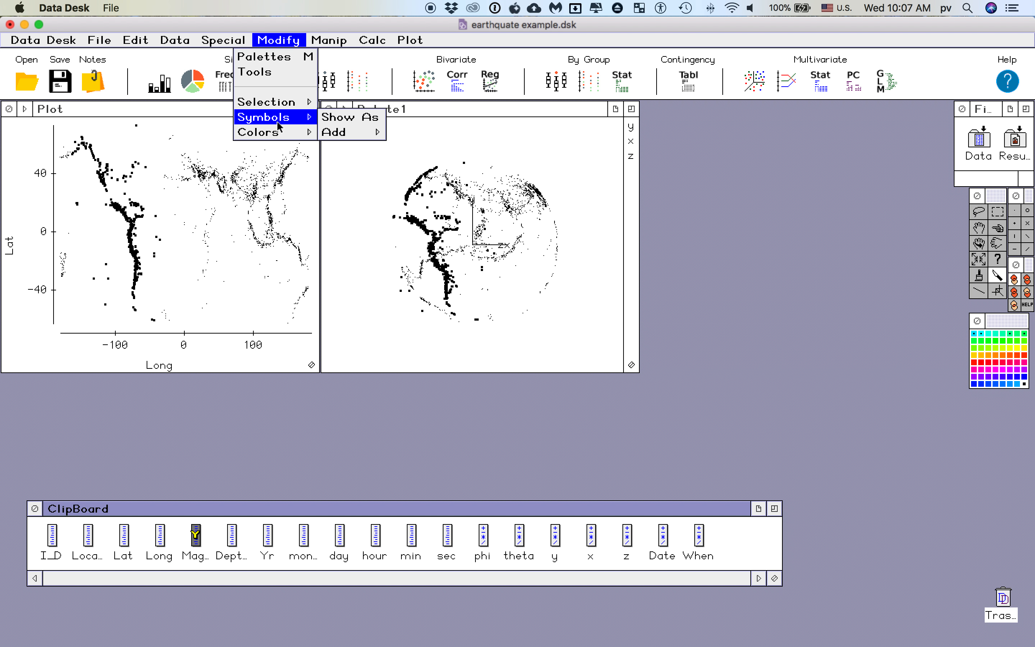
mouse_move(279, 136)
mouse_move(359, 149)
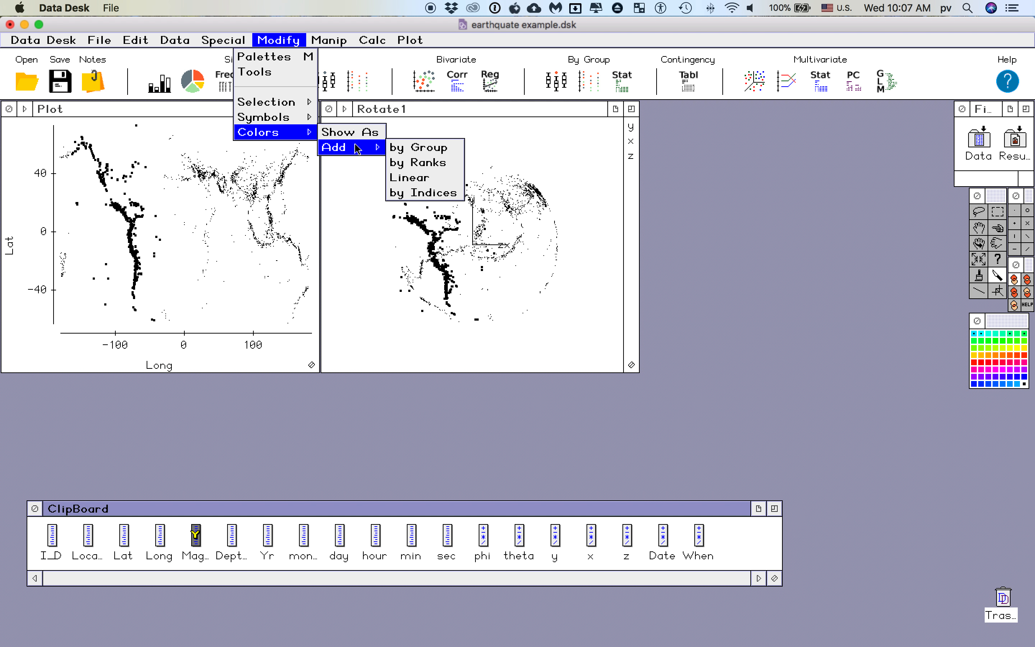
click(423, 163)
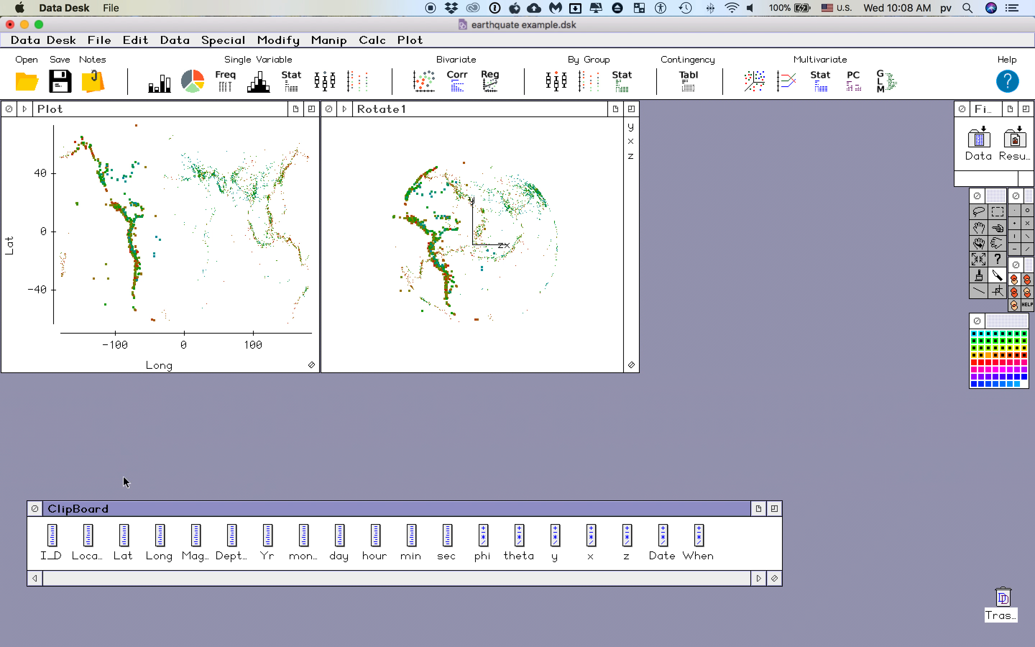
Create a dotplot of the Magnitude variable beside the rotating plot.
click(196, 537)
click(210, 536)
click(360, 82)
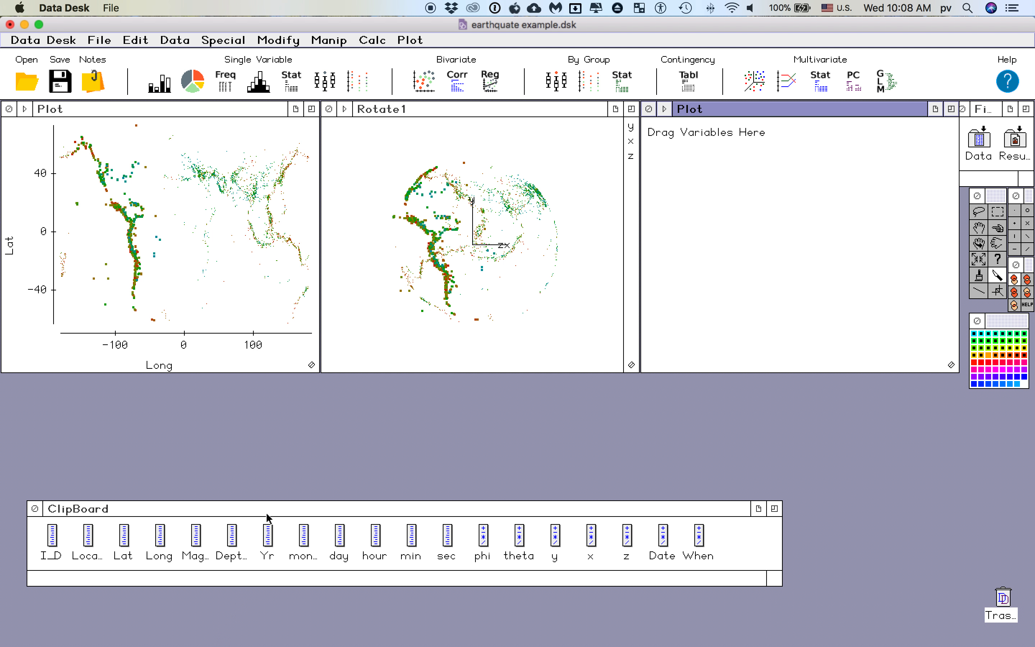
drag(196, 537, 744, 241)
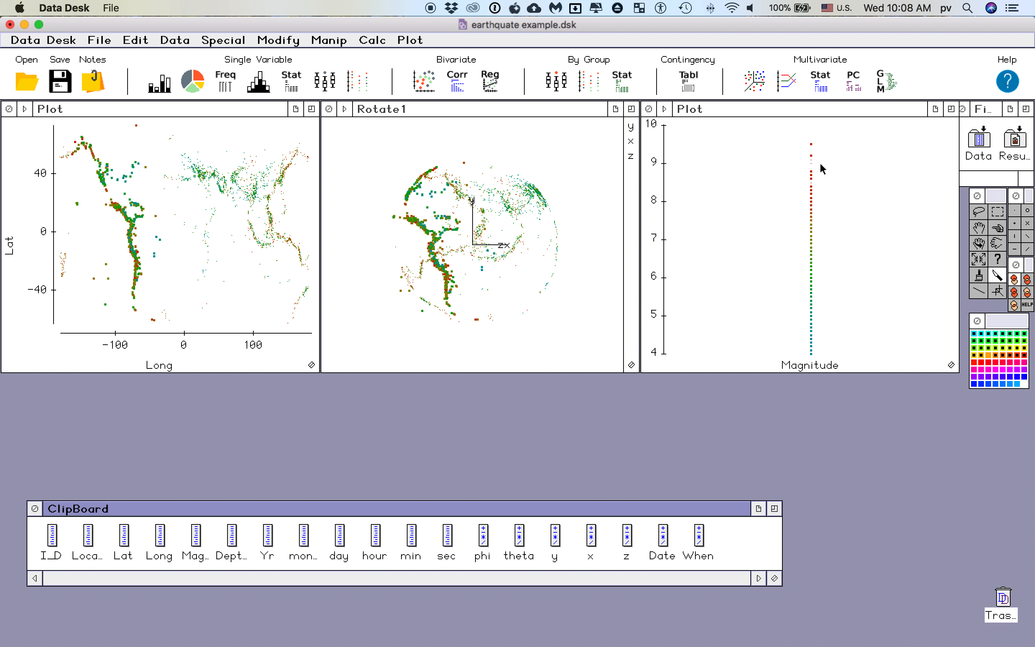
Highlight the points with magnitudes above about 8.3 in the Magnitude dotplot, and activate the rotating plot.
click(823, 137)
drag(822, 137, 821, 188)
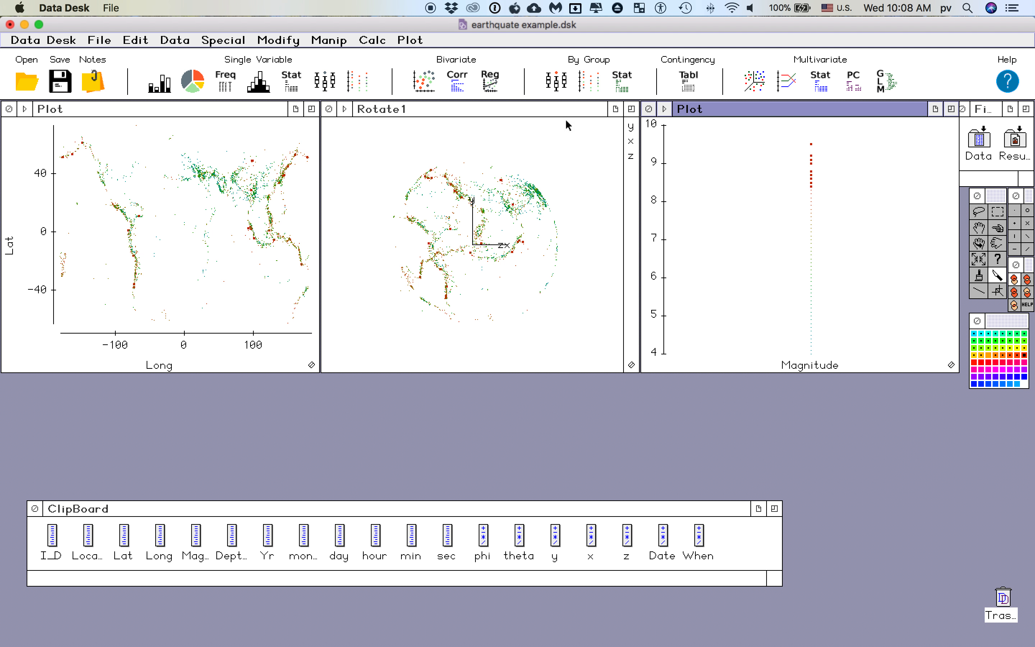
click(479, 106)
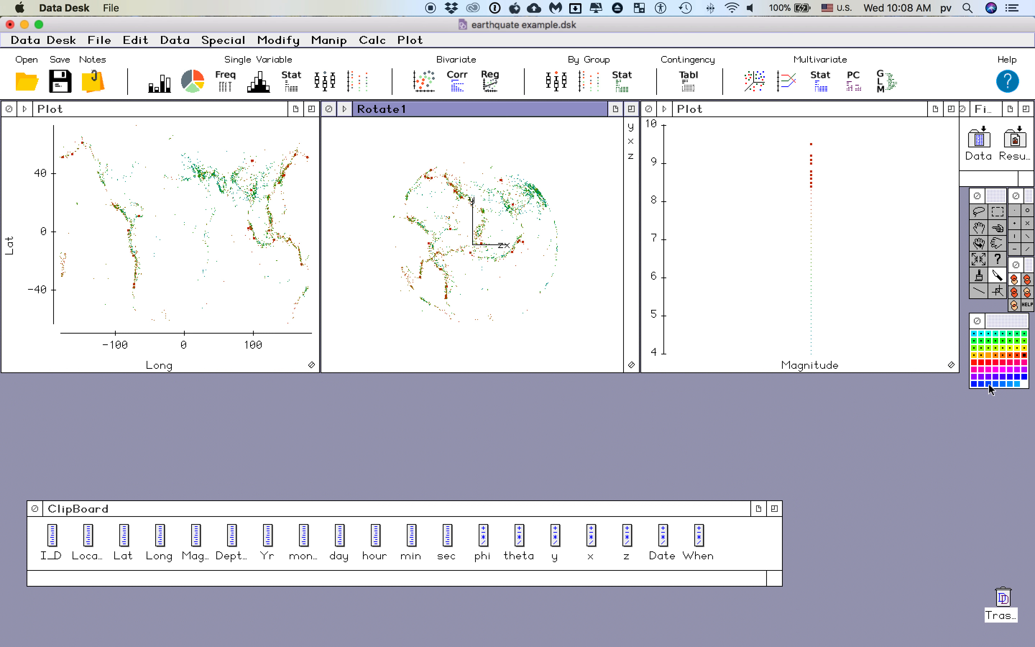
Clear the point selection and spin the globe in the rotating plot with the rotation hand tool.
click(519, 246)
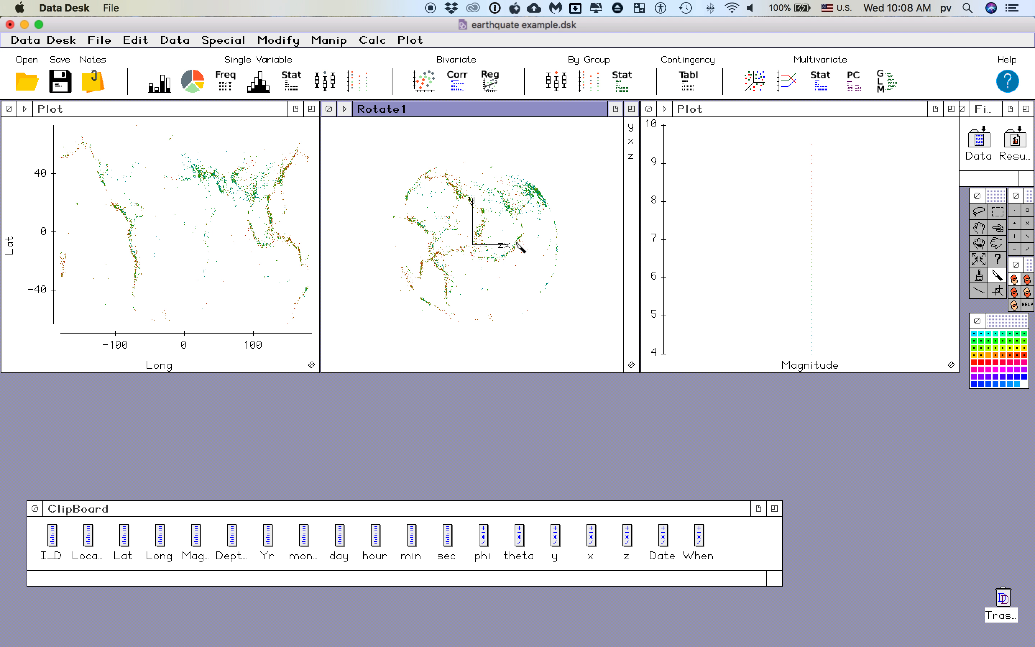
click(979, 244)
drag(500, 267, 509, 266)
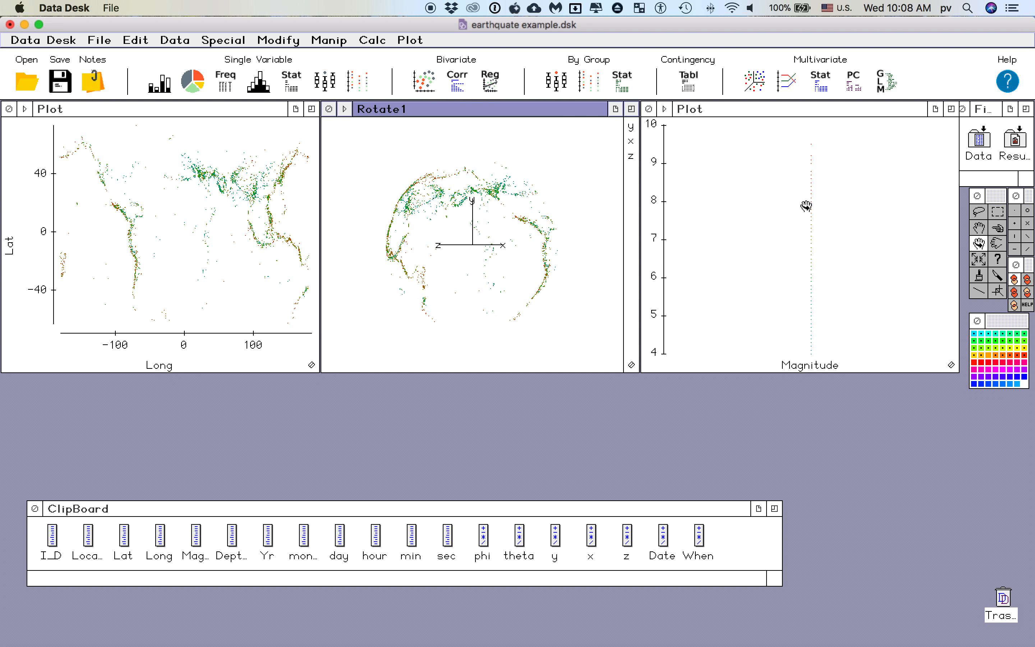
Highlight the points with magnitudes from about 8.1 to 8.8 in the dotplot and rotate the globe to view their locations.
click(998, 276)
drag(809, 140, 824, 199)
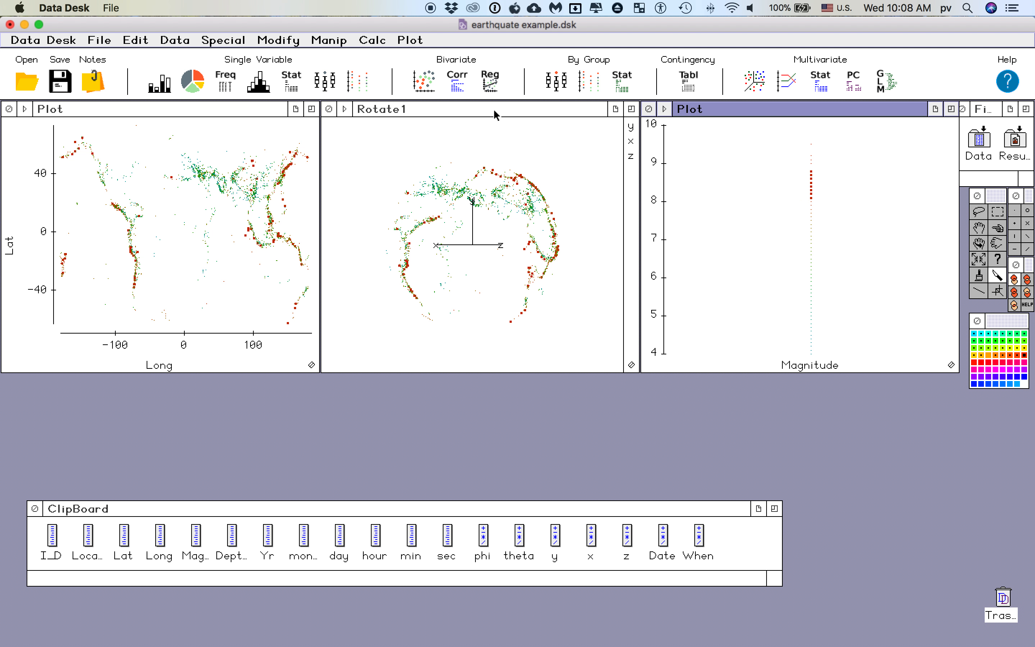
click(979, 244)
drag(480, 246, 517, 243)
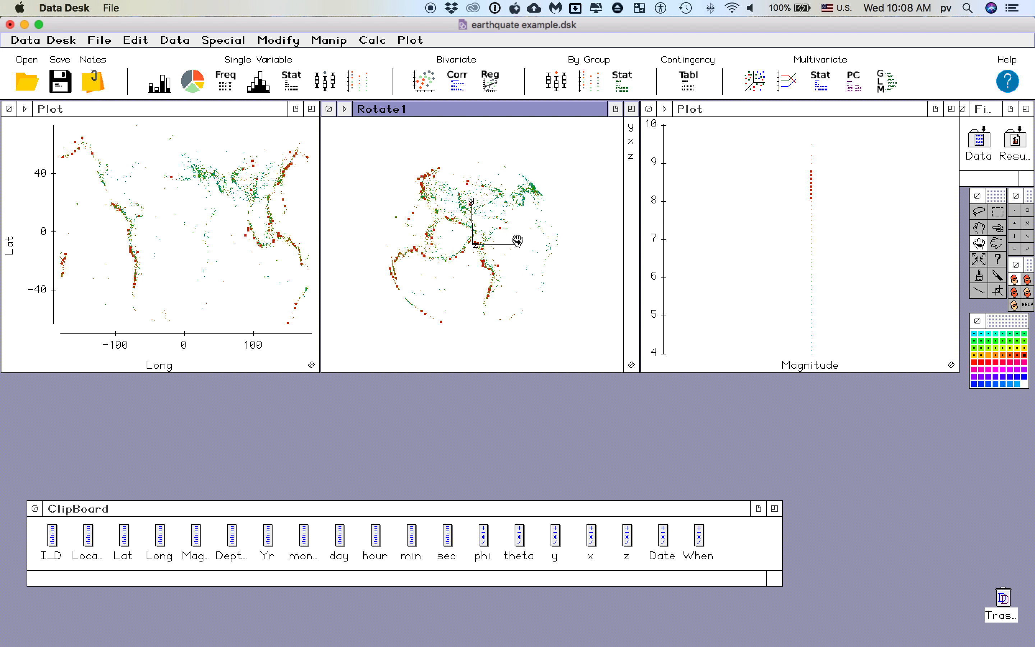
mouse_move(507, 264)
mouse_down()
mouse_move(526, 263)
mouse_move(508, 264)
mouse_up()
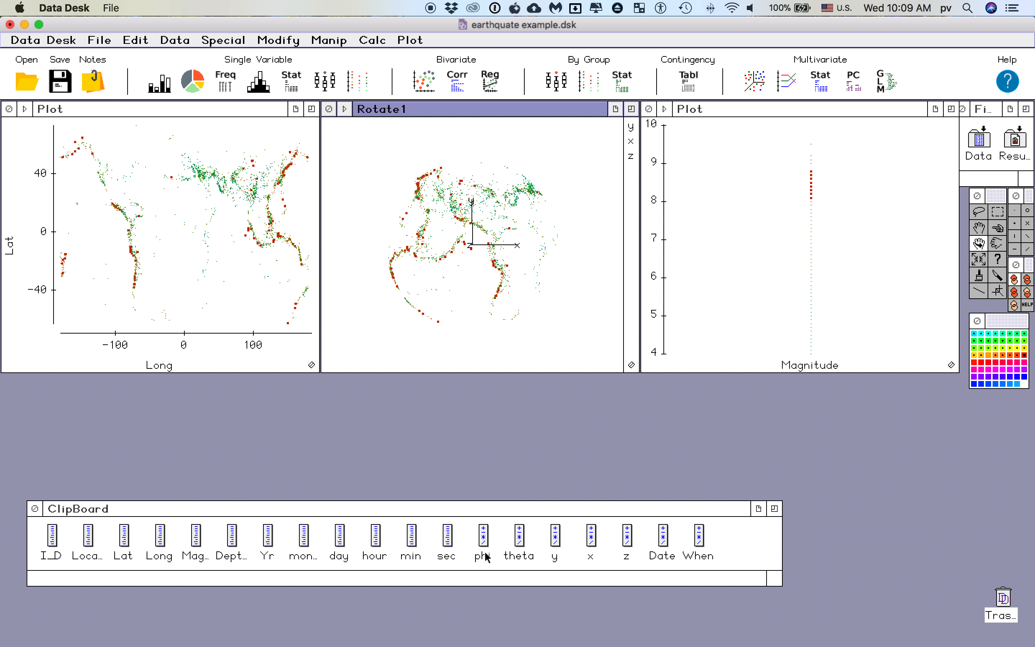
View the derived Date variable's formula, show its computed values in a list, and close the formula window.
double_click(664, 540)
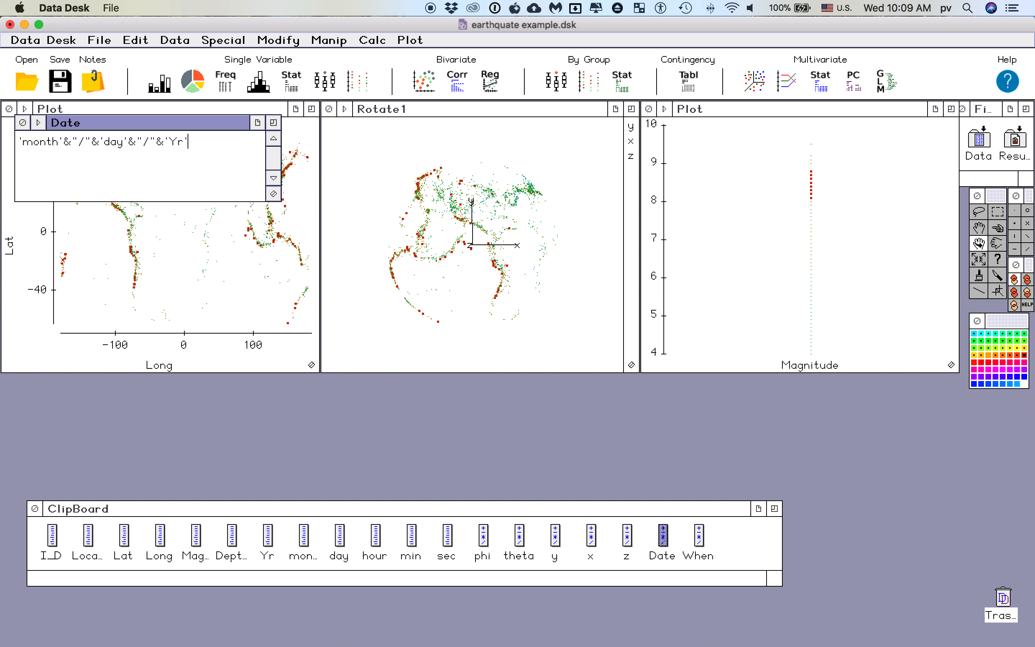
click(38, 124)
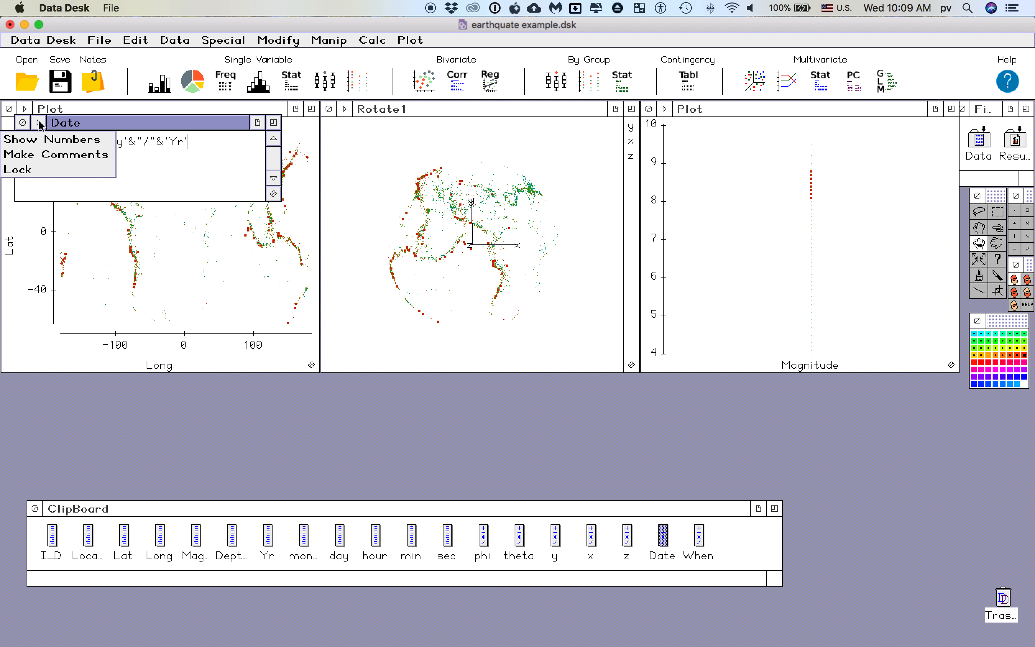
click(44, 140)
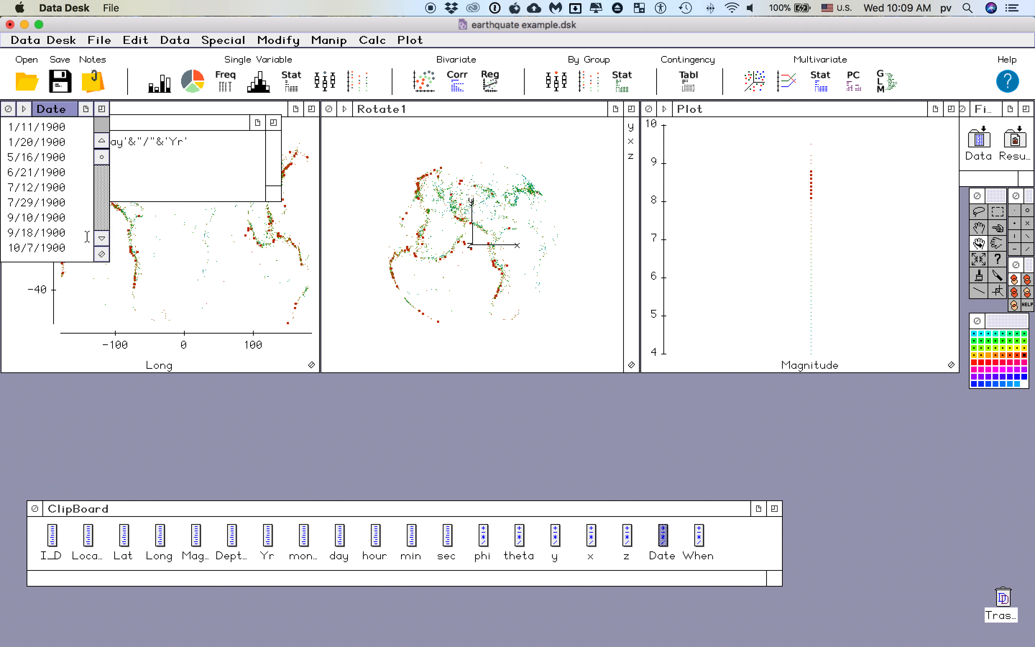
click(159, 173)
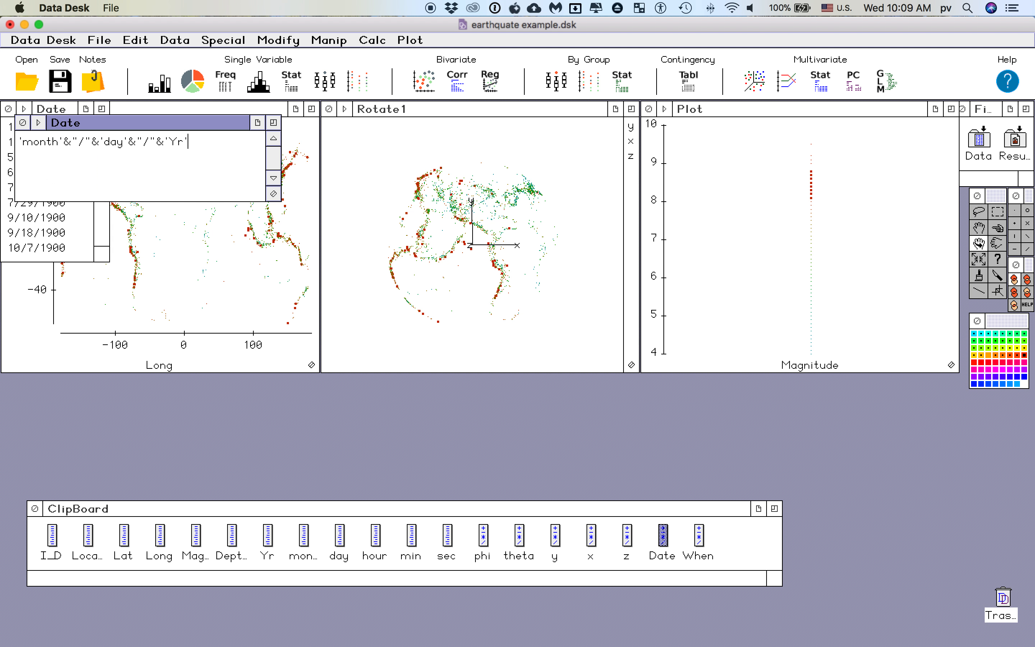
click(25, 123)
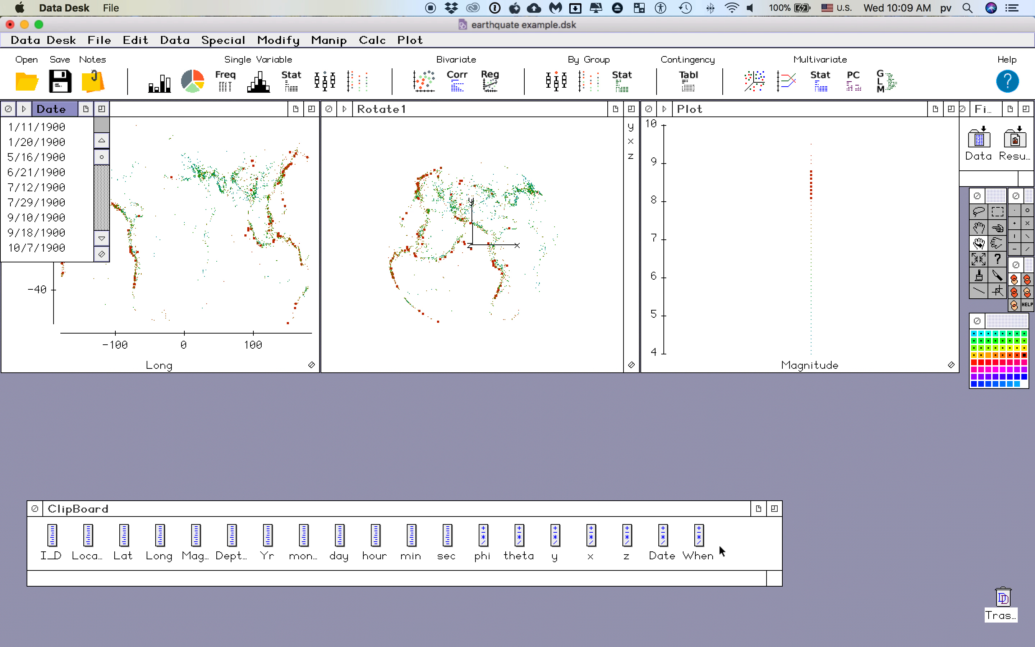
Open the derived When variable's formula, Year('Date'), and show its computed decimal-year values.
double_click(699, 537)
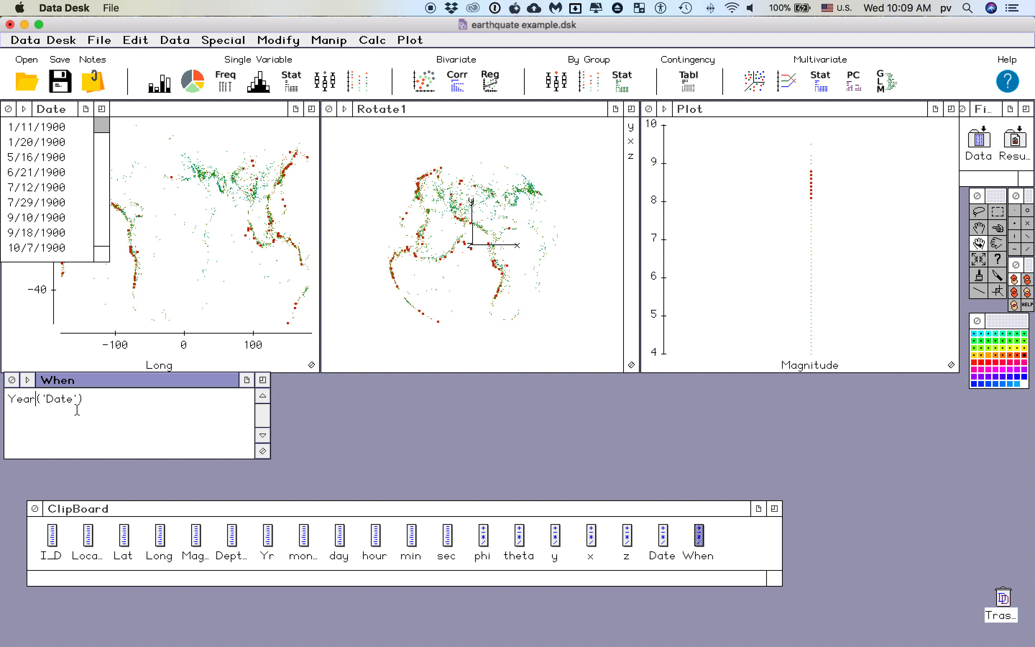
click(27, 380)
click(30, 396)
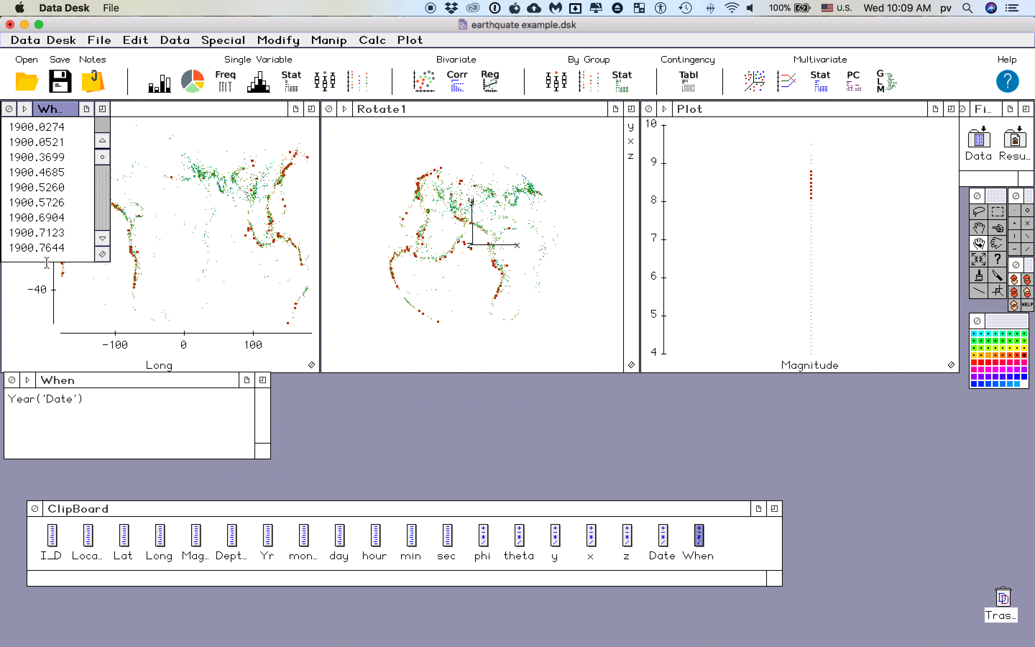
Create a scatterplot with When on the horizontal axis and Magnitude on the vertical axis, placed over the rotating plot.
click(742, 543)
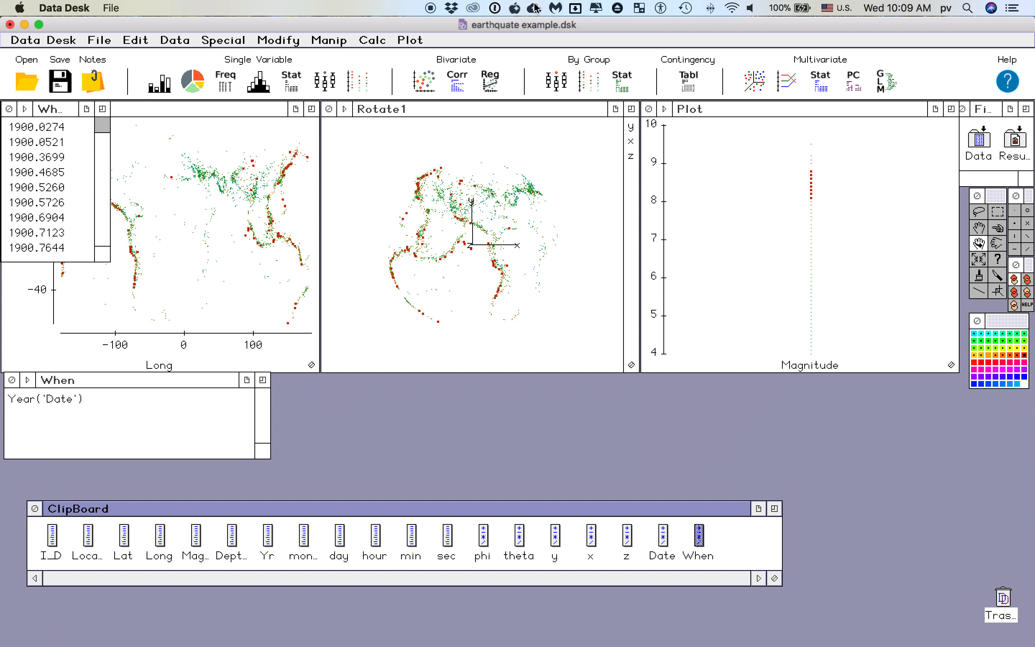
click(425, 87)
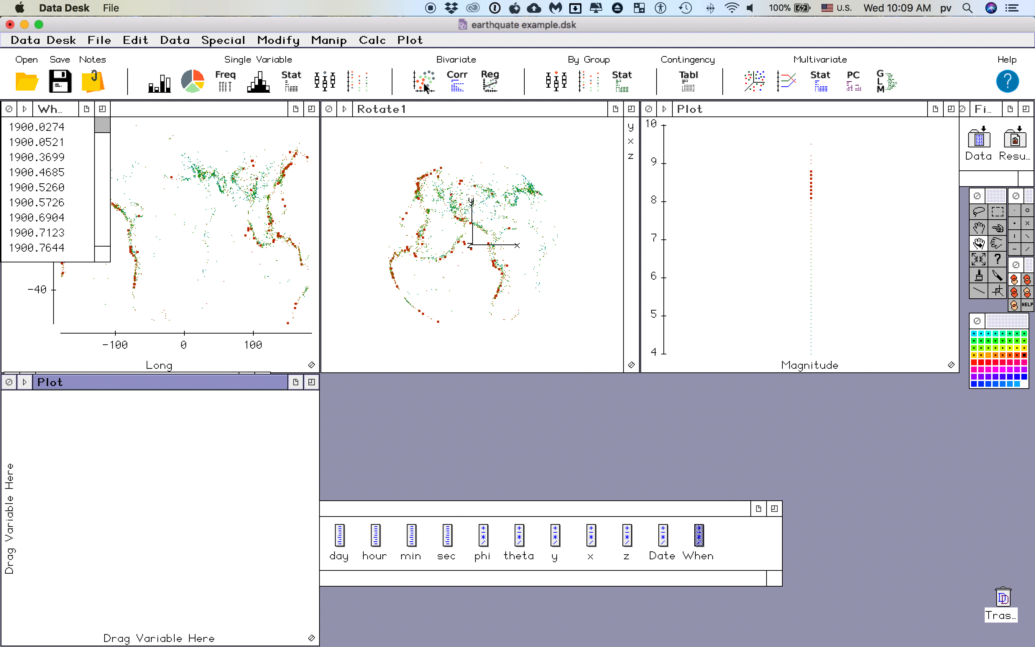
drag(698, 539, 169, 633)
drag(192, 383, 453, 213)
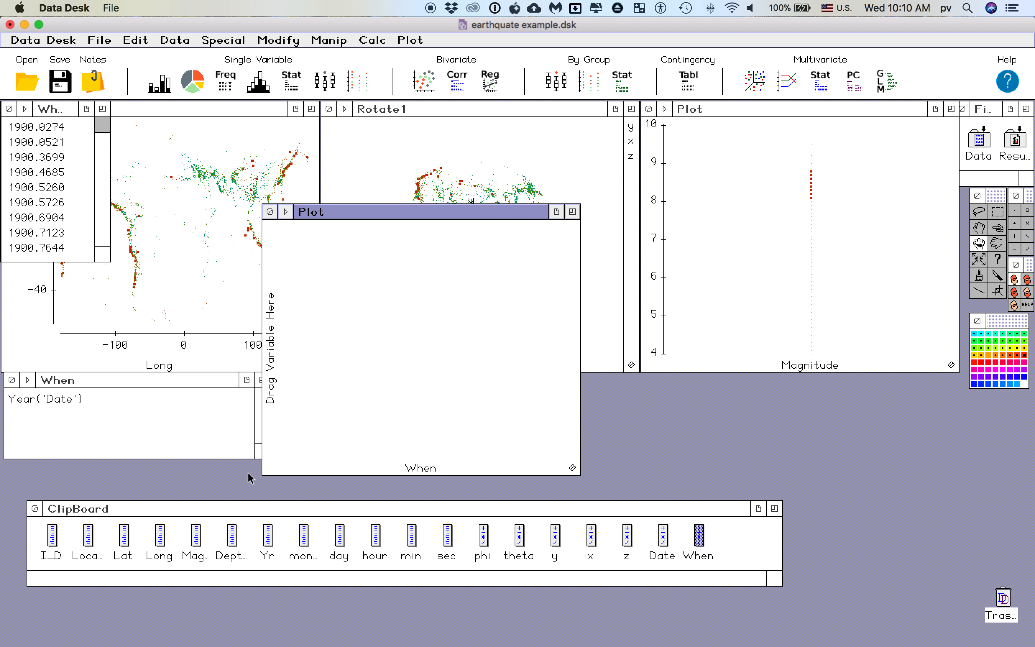
mouse_move(196, 536)
mouse_down()
mouse_move(282, 388)
mouse_move(274, 382)
mouse_up()
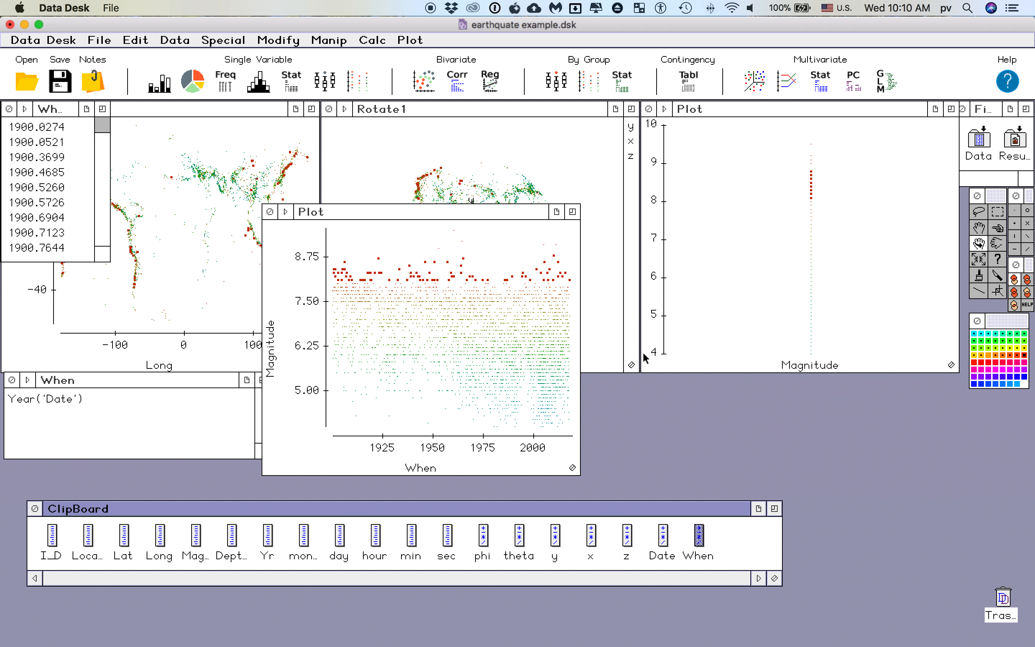
Sweep the knife tool through the Magnitude dotplot until points across the whole magnitude range are highlighted.
click(825, 140)
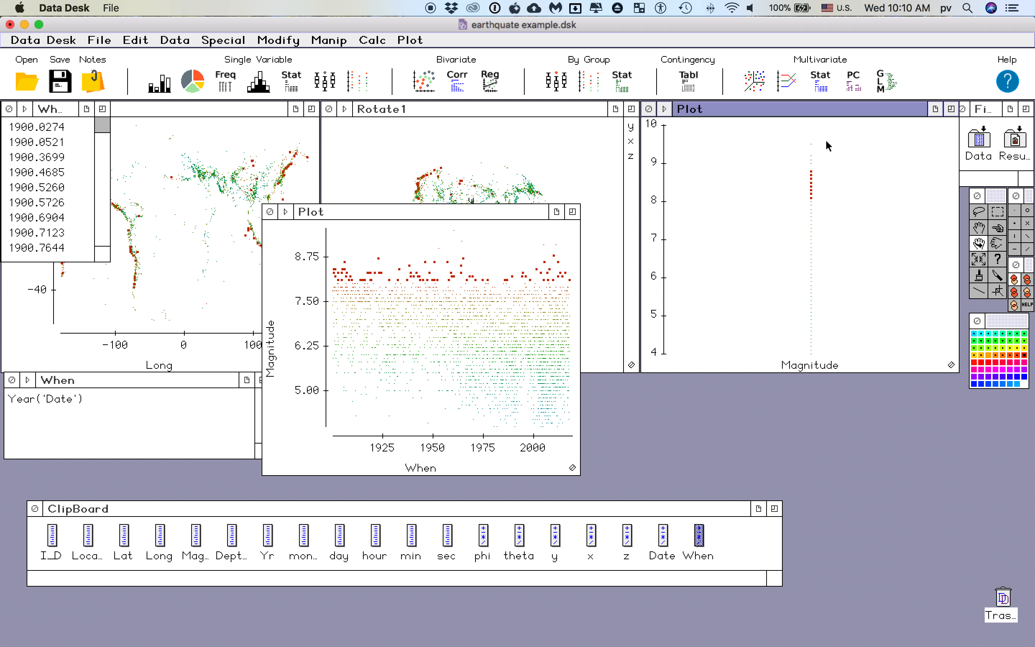
click(997, 276)
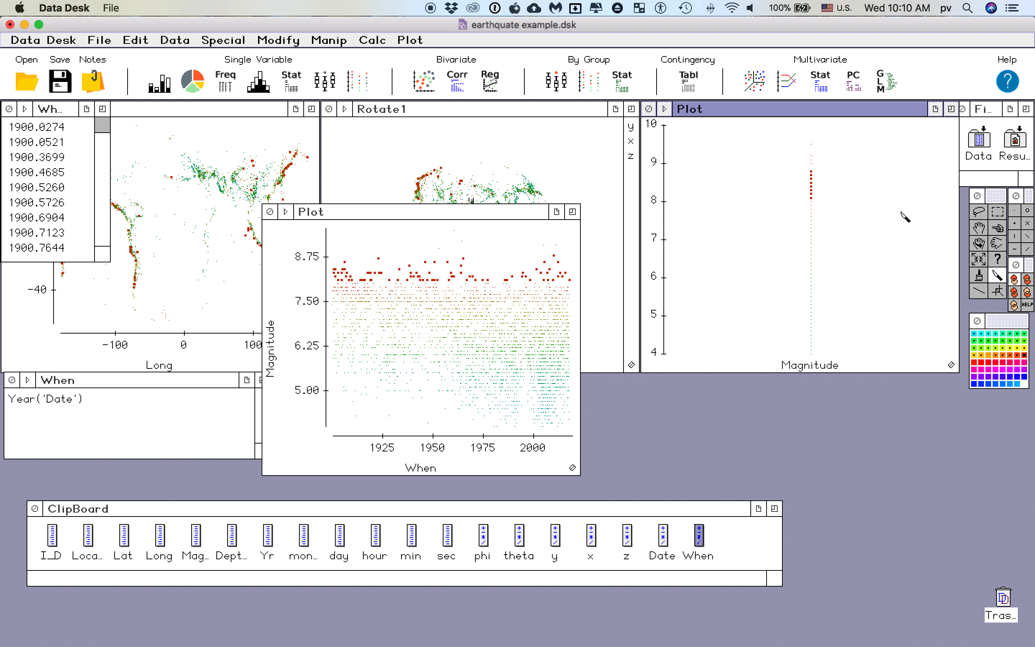
drag(847, 138, 846, 177)
drag(849, 222, 849, 228)
drag(839, 353, 861, 74)
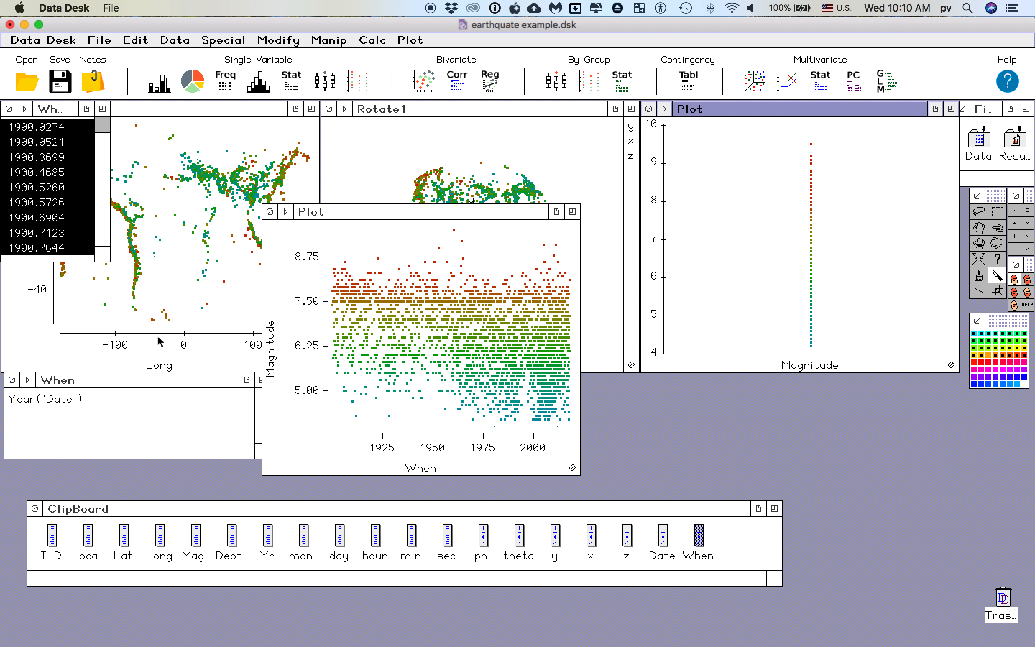
Add a Lowess smooth to the Magnitude versus When scatterplot.
click(284, 211)
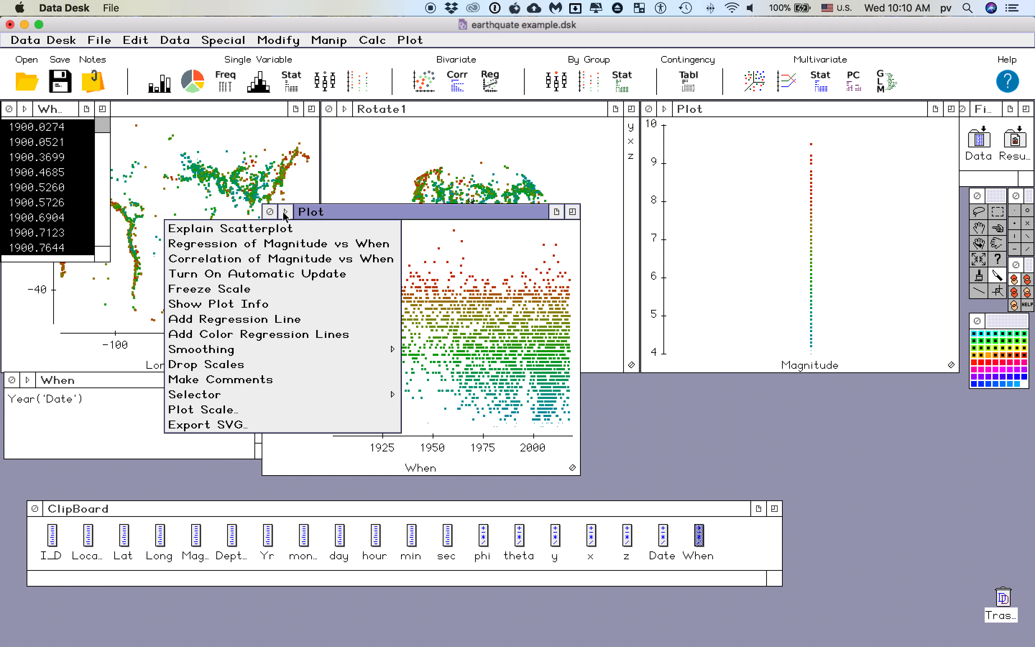
mouse_move(261, 353)
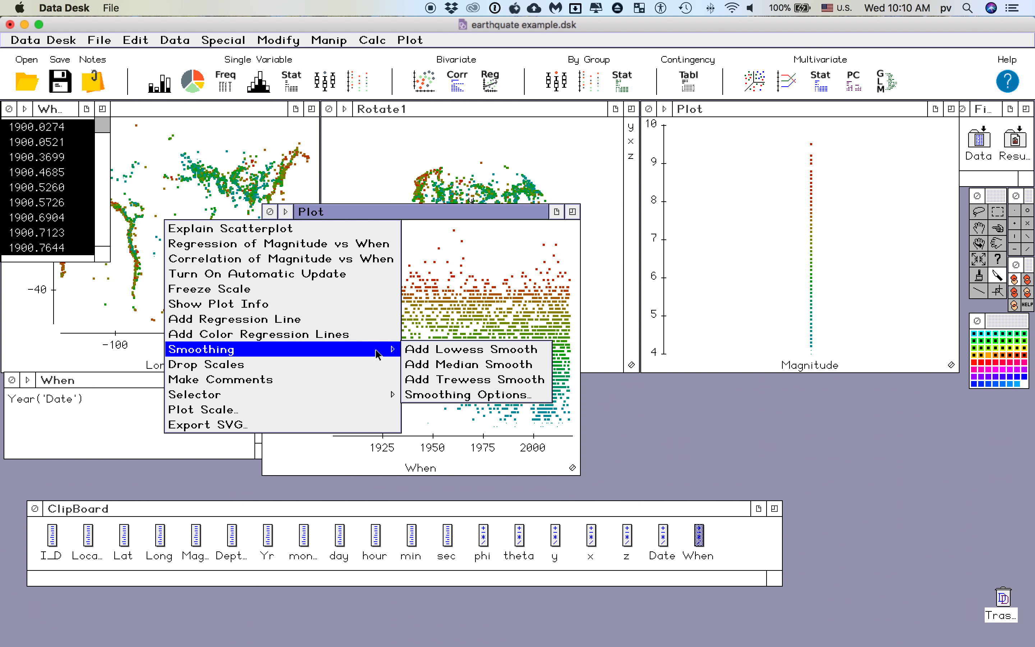
click(445, 352)
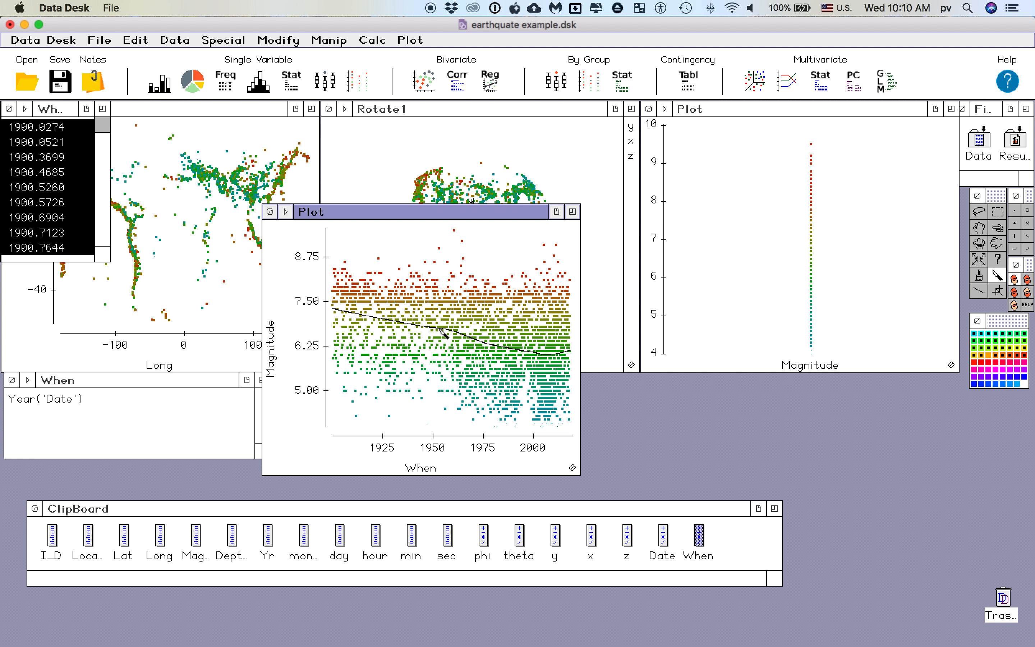
click(286, 212)
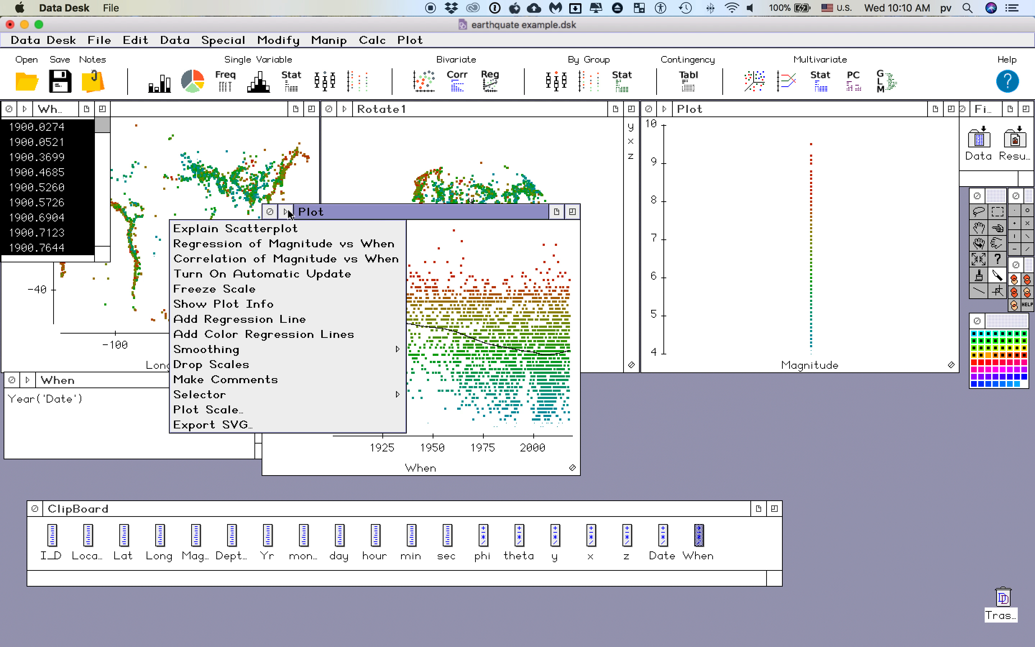
mouse_move(276, 396)
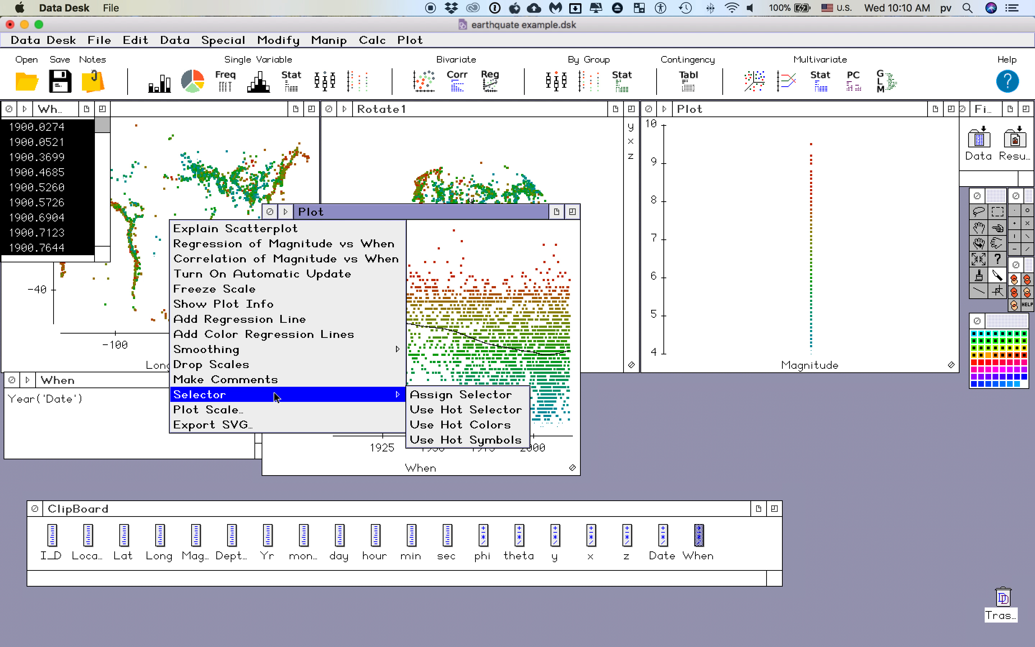
click(460, 244)
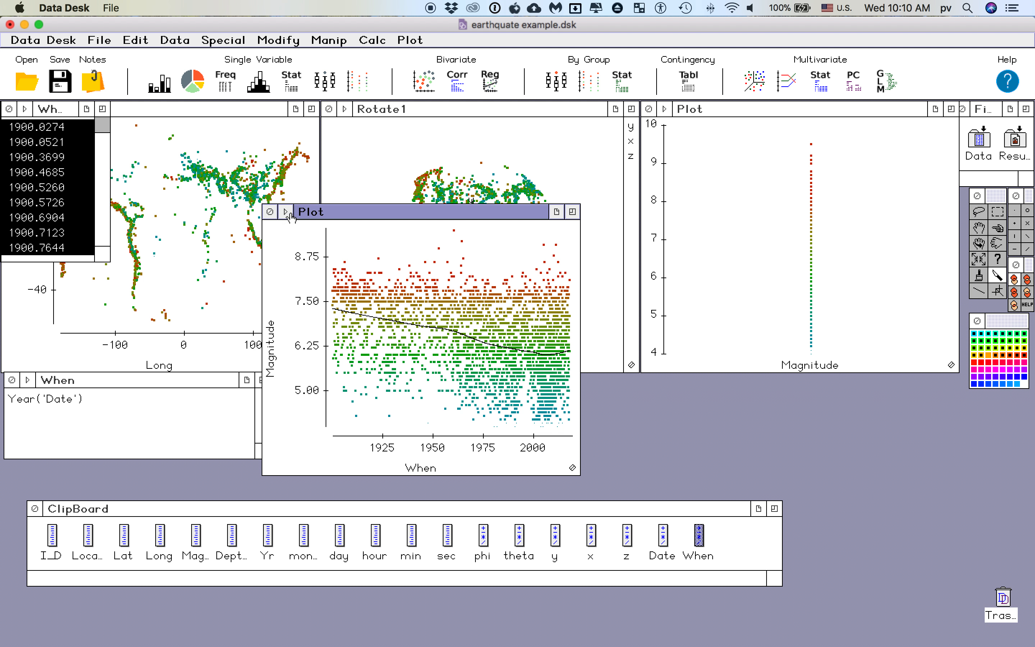
Add a Trewess smooth to the Magnitude versus When scatterplot.
click(285, 212)
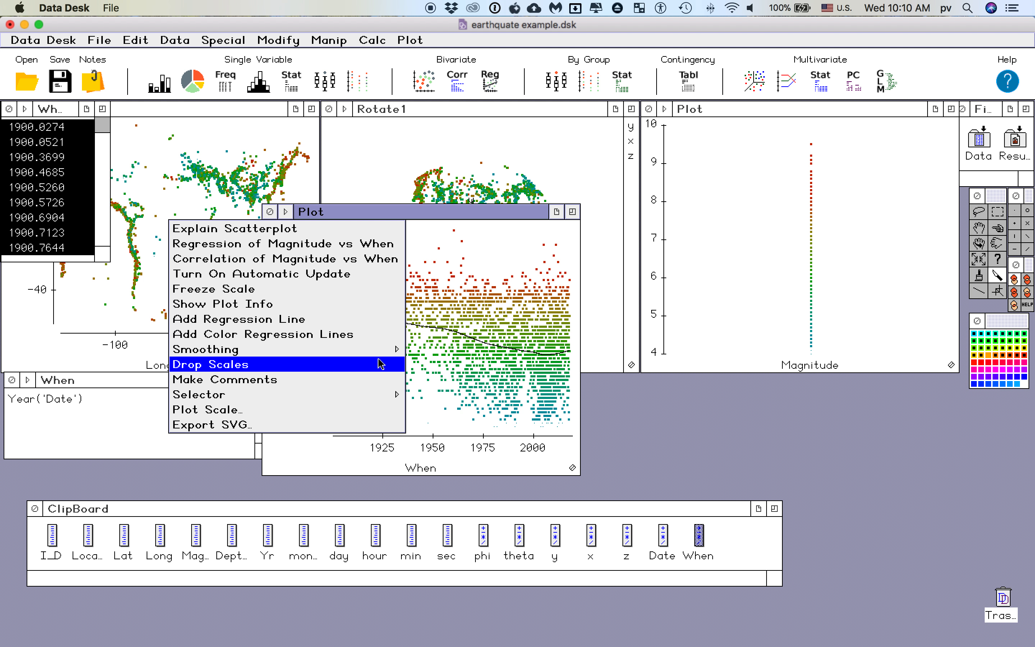
mouse_move(400, 349)
click(450, 381)
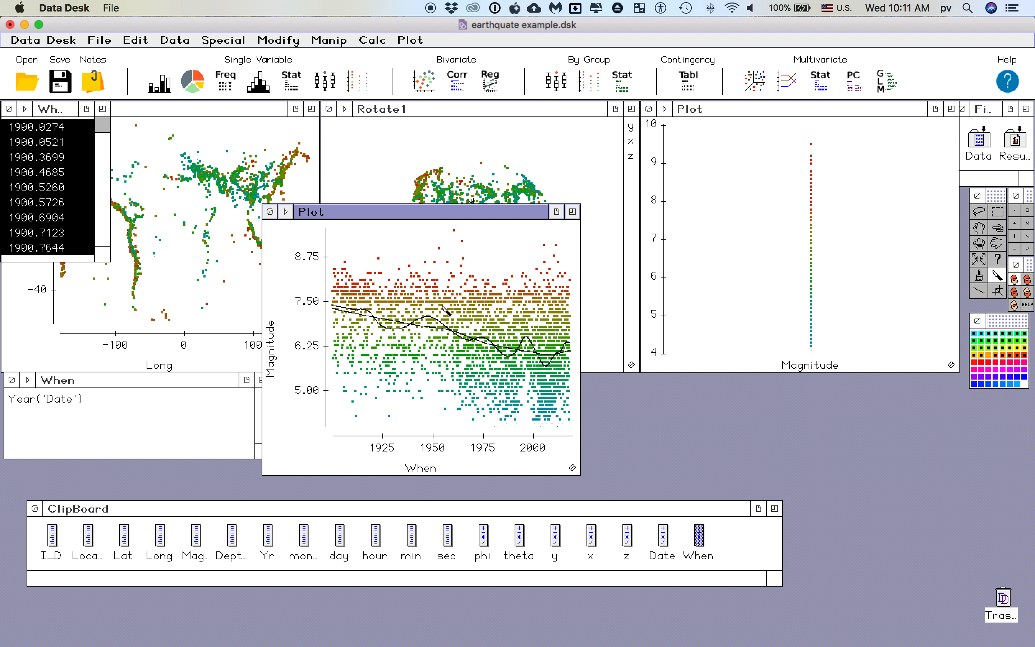
Close the Magnitude versus When scatterplot and the Magnitude dotplot, and enlarge the Lat versus Long map plot.
click(270, 212)
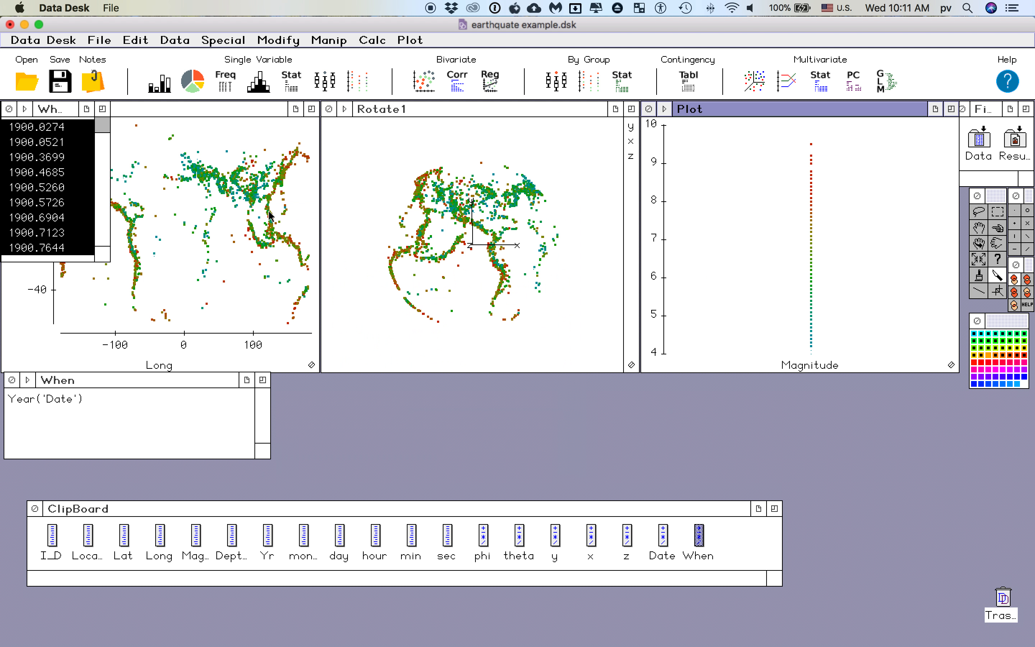
click(649, 110)
click(195, 108)
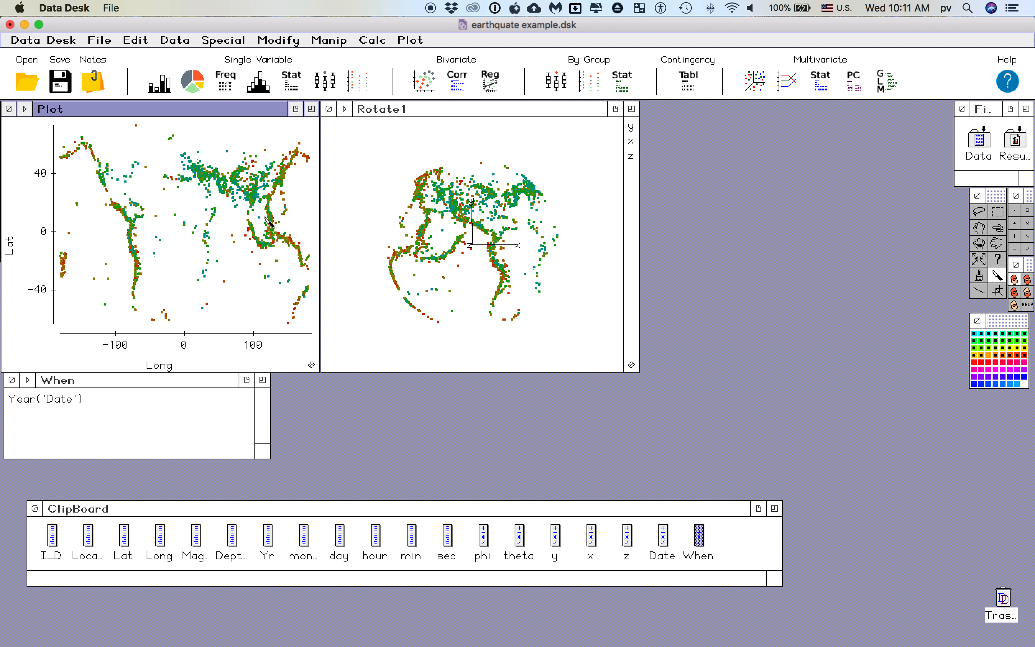
drag(311, 365, 548, 491)
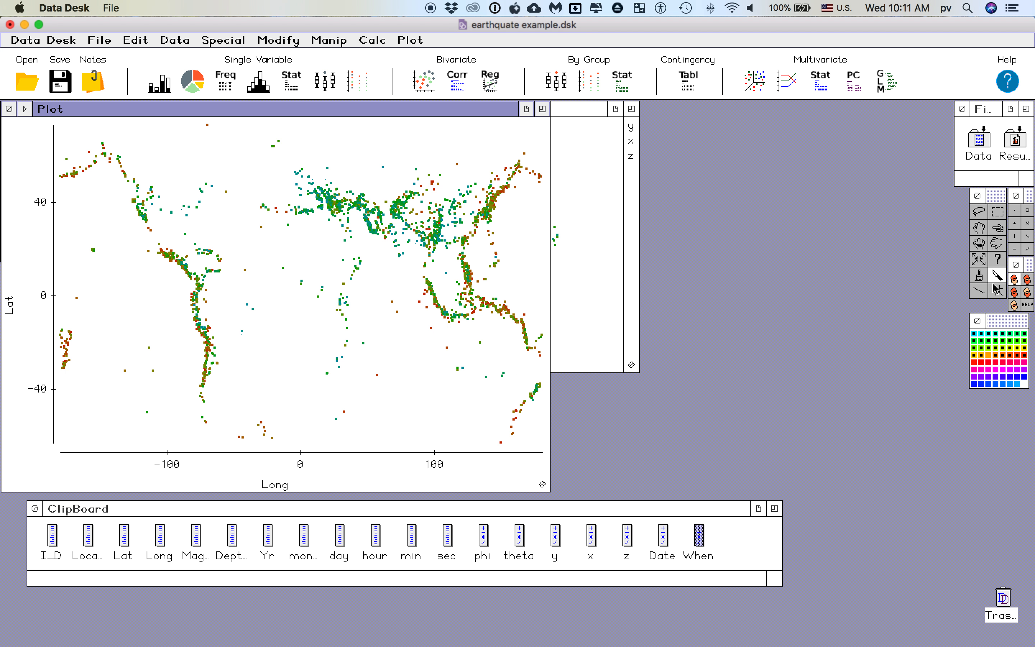
Rescale and shift the Lat versus Long map plot with the zoom and hand tools to bring North America into view.
click(978, 259)
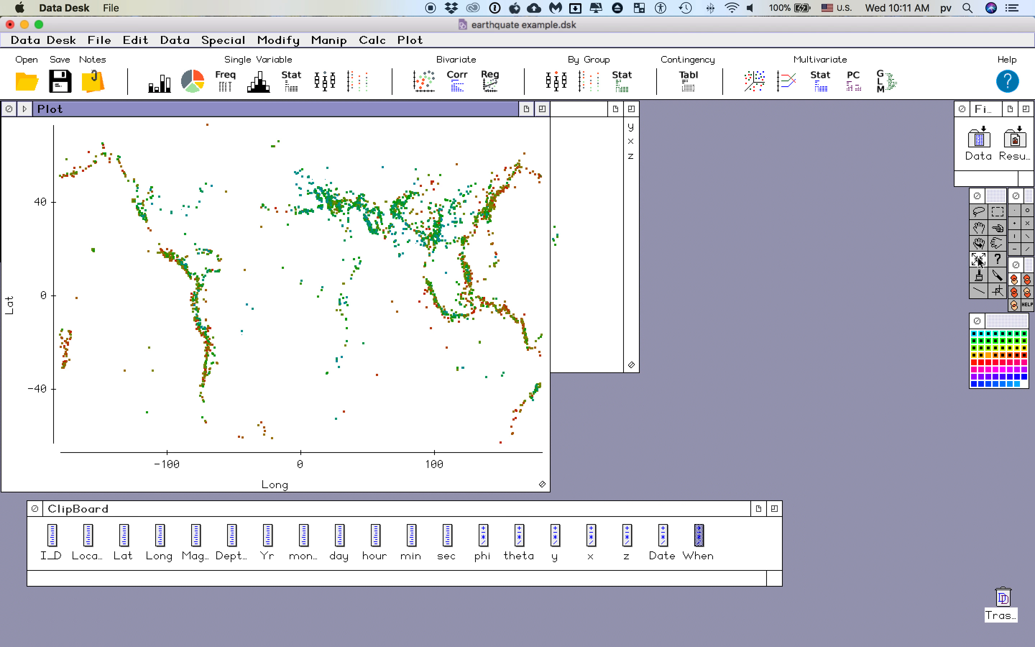
click(299, 270)
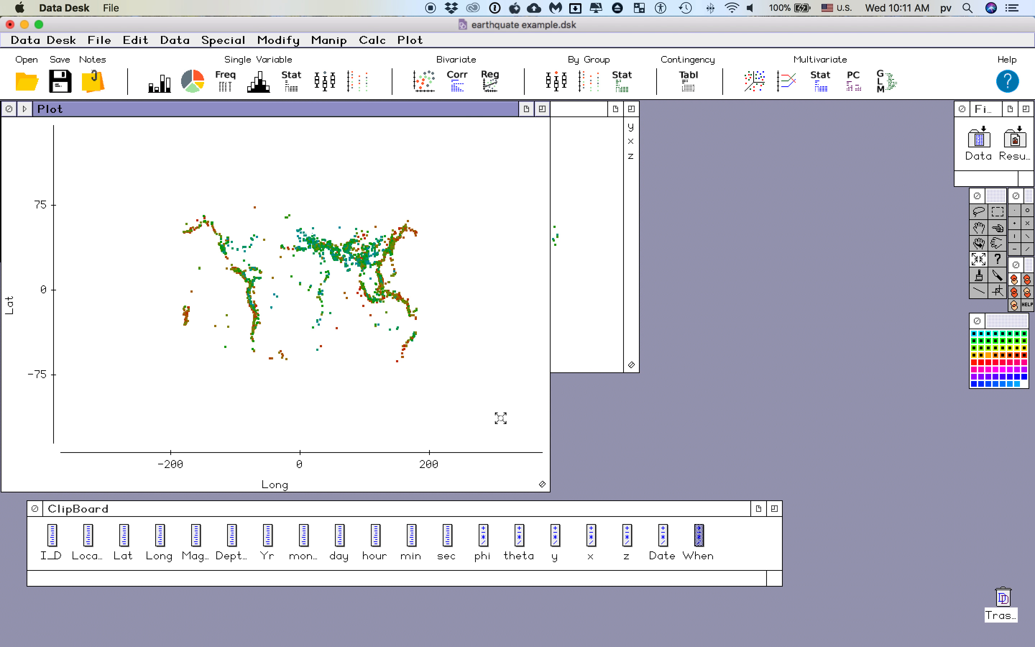
click(529, 436)
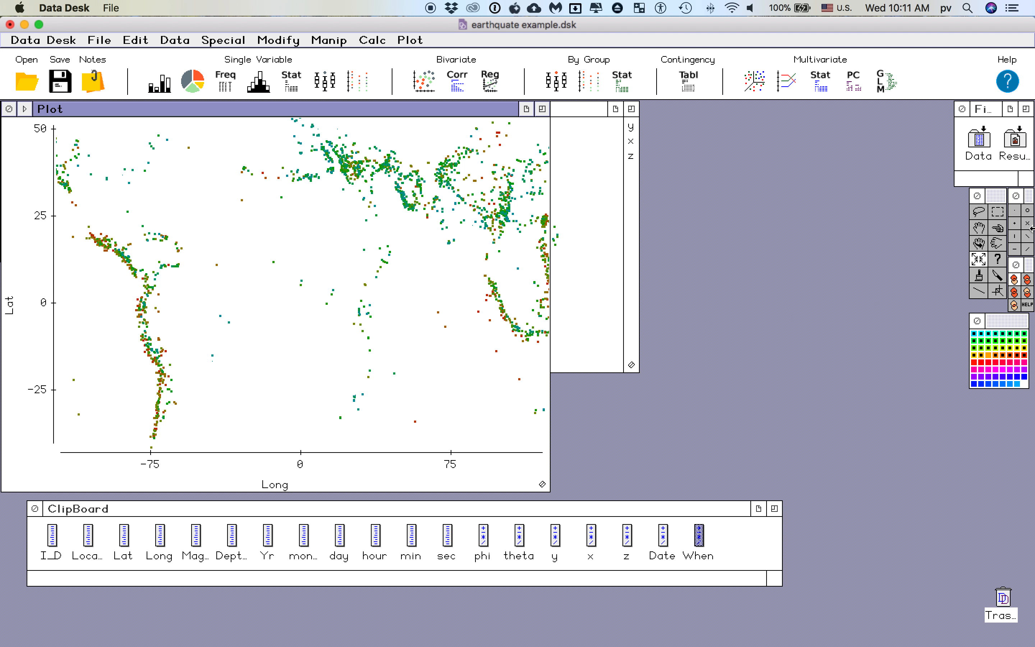
click(980, 229)
drag(188, 250, 353, 355)
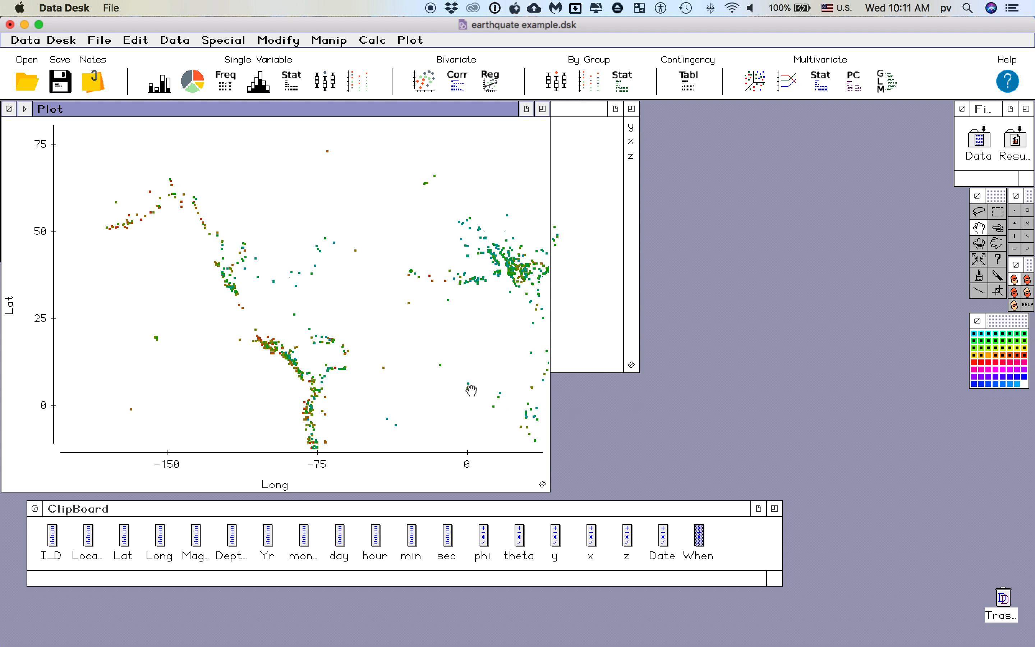
click(979, 259)
click(462, 415)
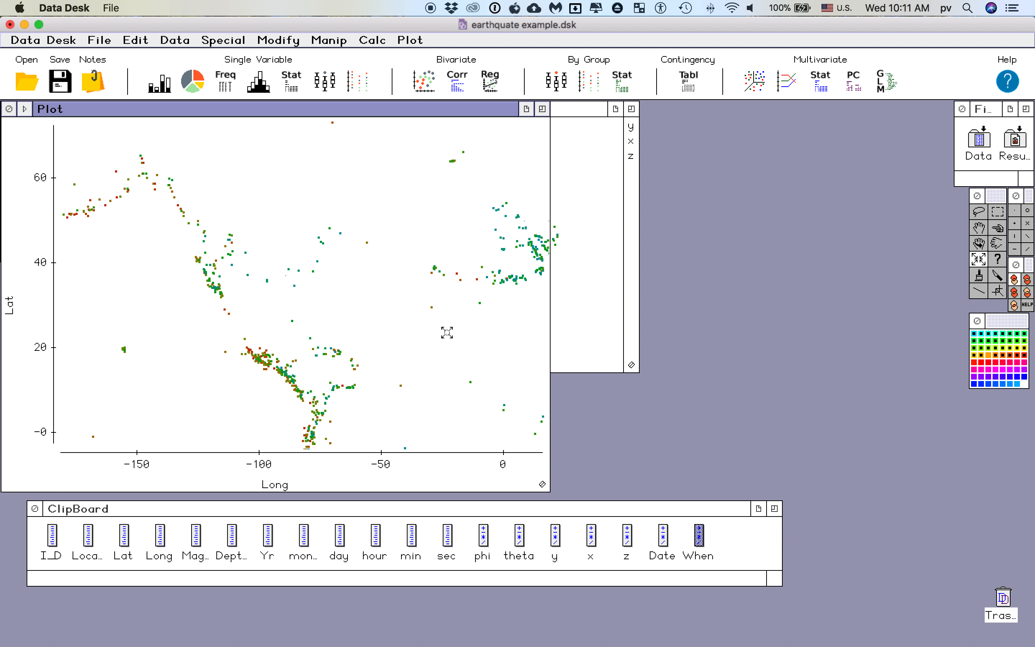
Open the Location variable's values and move the map plot down to uncover the When and Location lists.
double_click(88, 536)
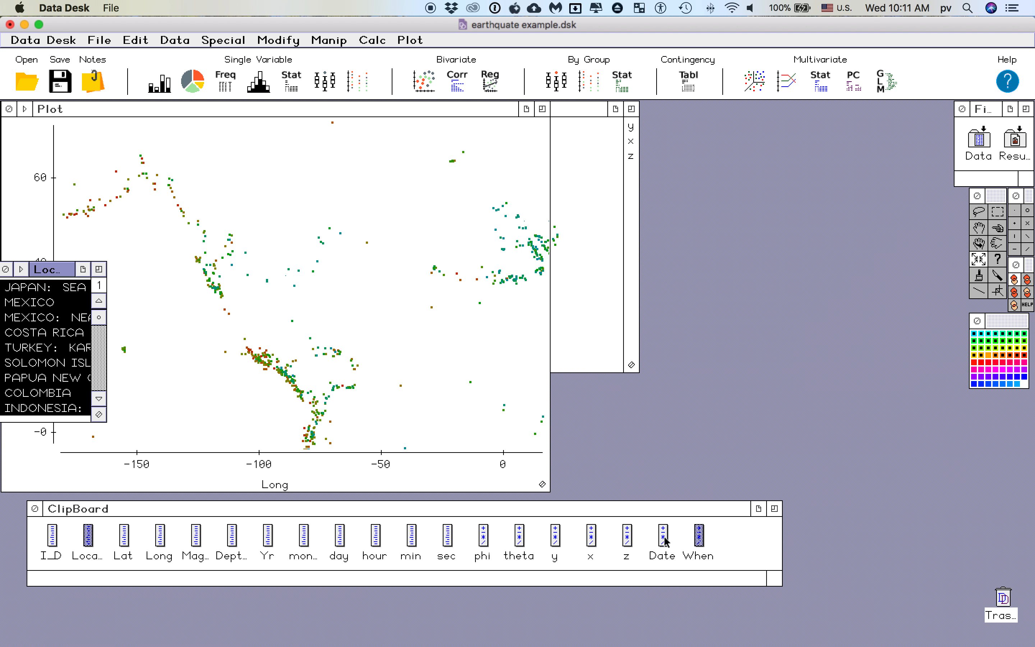
click(280, 108)
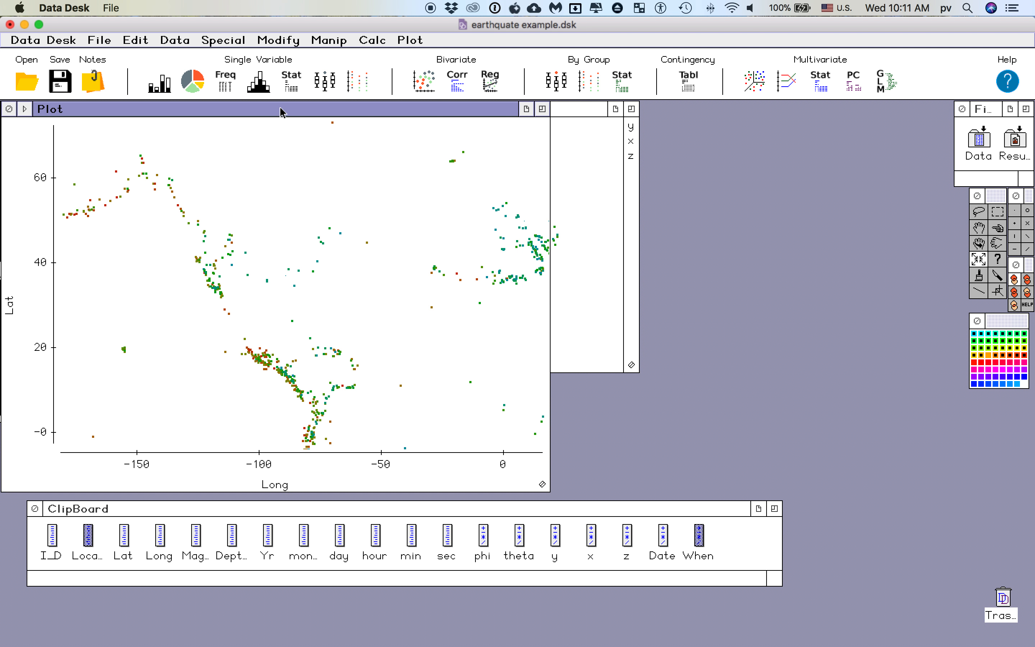
click(699, 535)
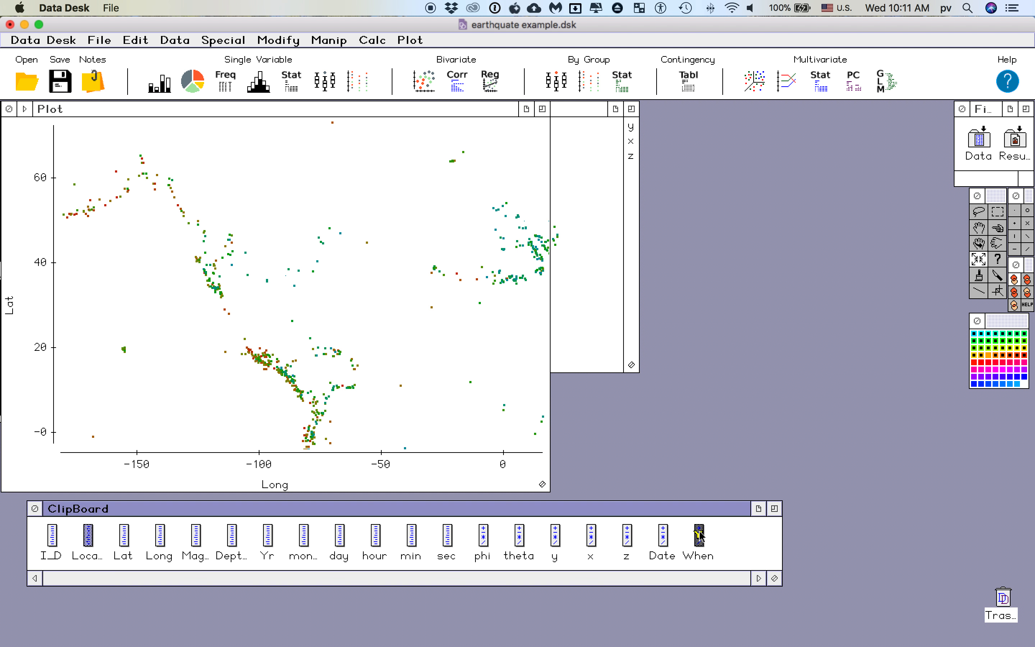
double_click(699, 535)
click(11, 382)
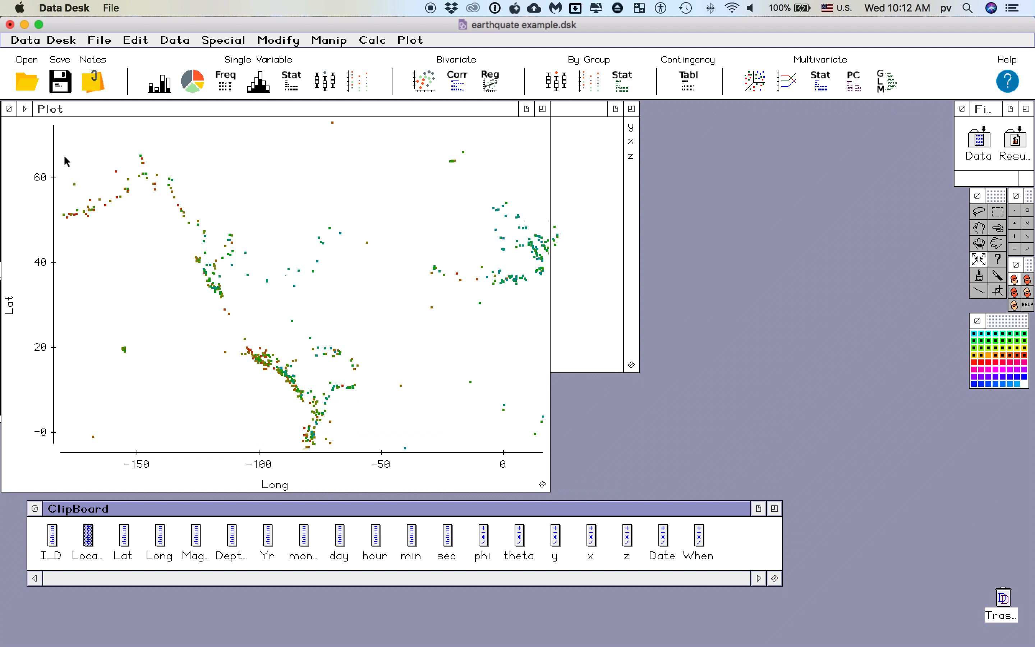
drag(93, 111, 105, 395)
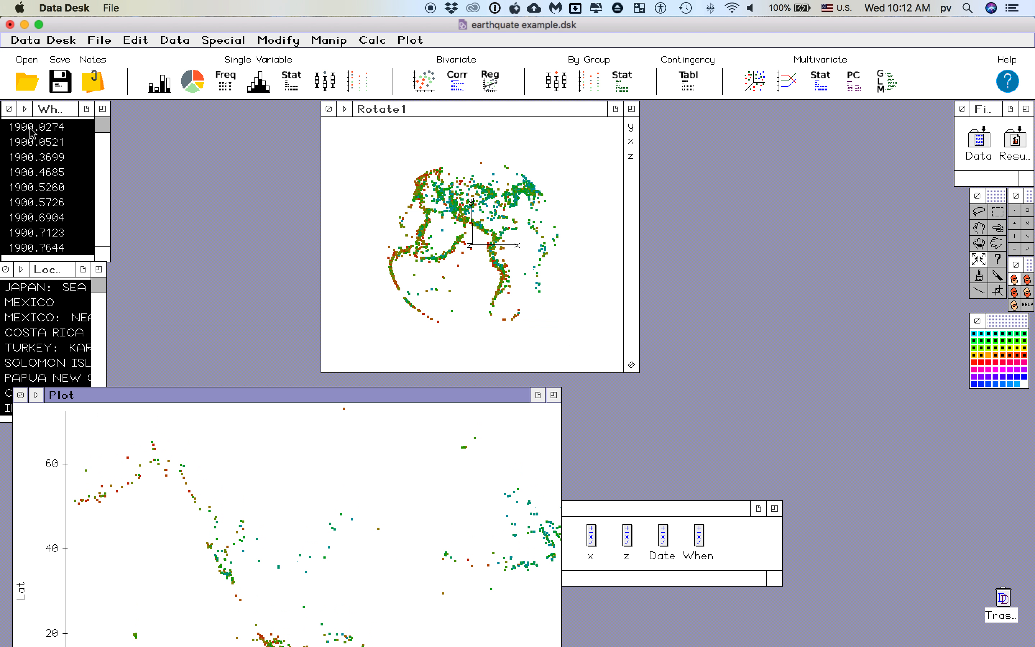
Close the When list to uncover the Date list, and move the Lat versus Long map plot back up over the lists.
click(8, 108)
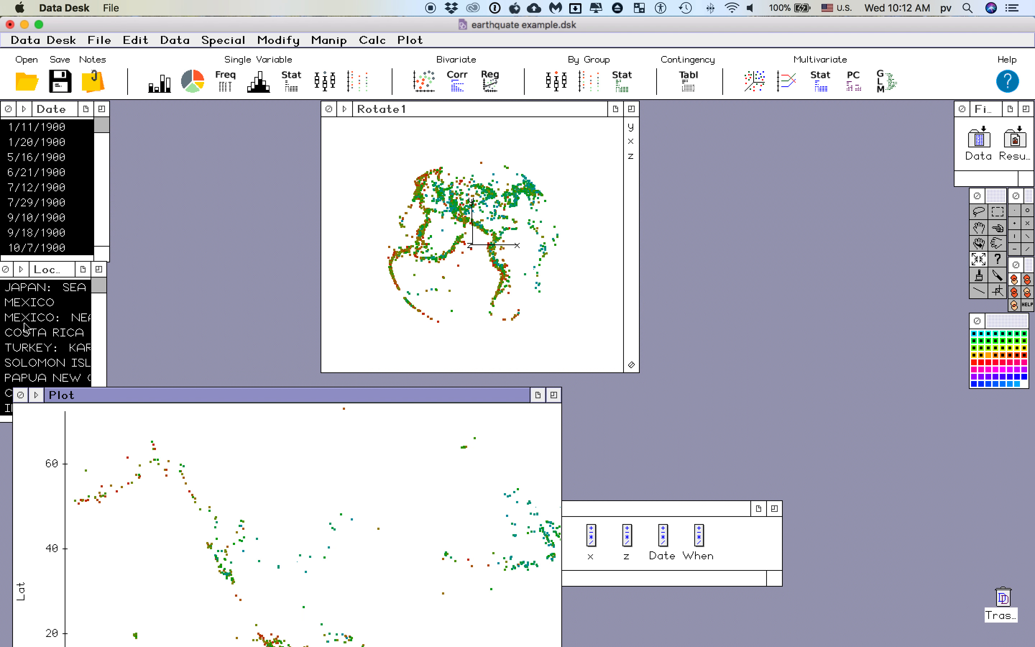
drag(164, 395, 162, 109)
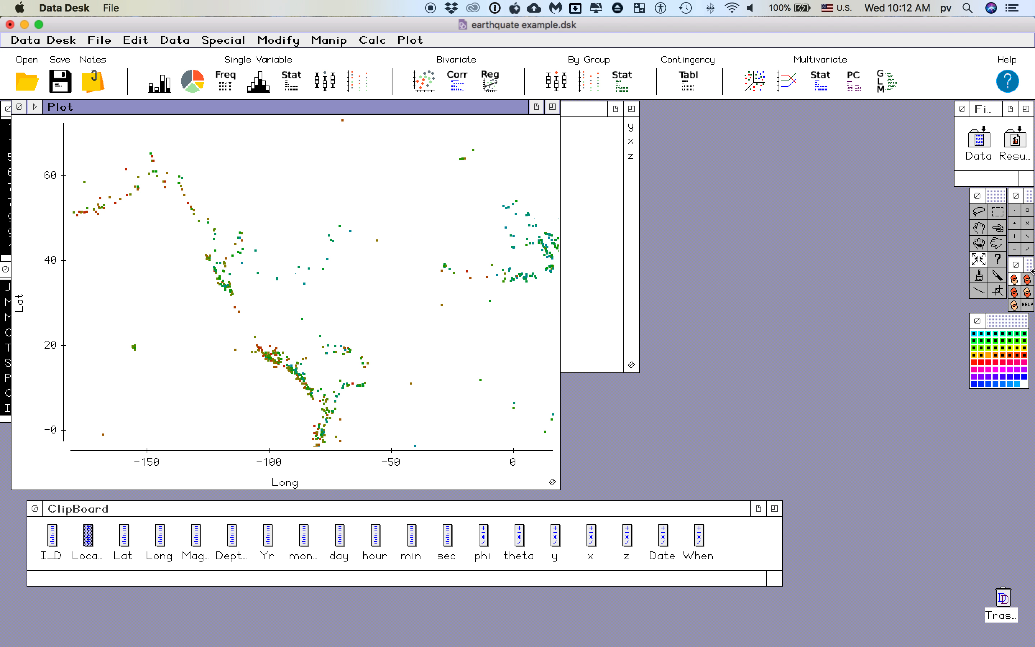
Query individual Oklahoma earthquake points on the map plot with the question-mark tool for their location and date.
click(997, 260)
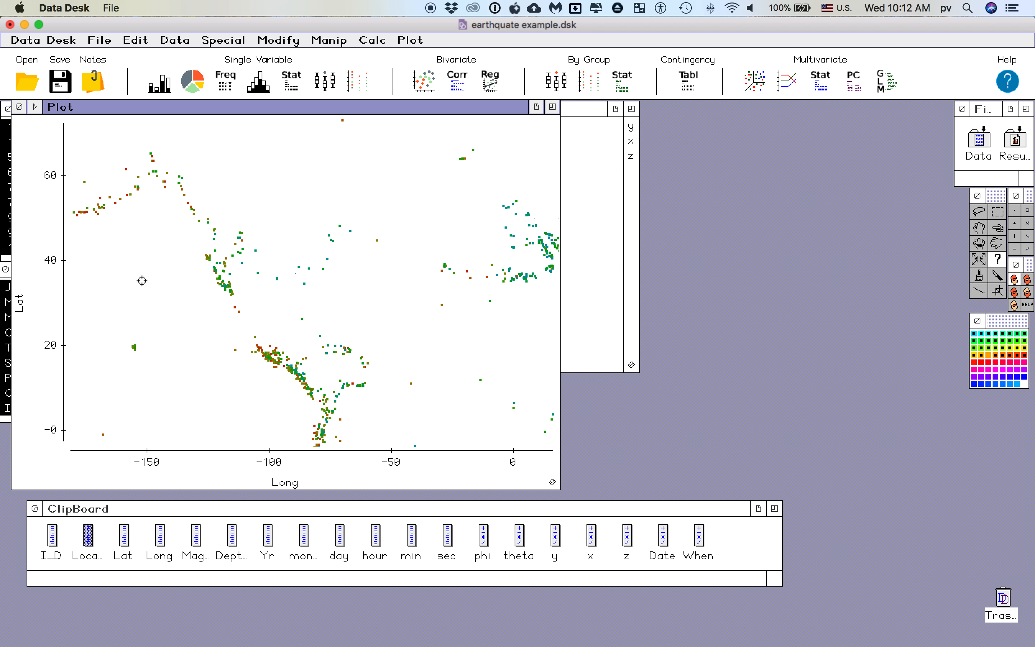
click(278, 276)
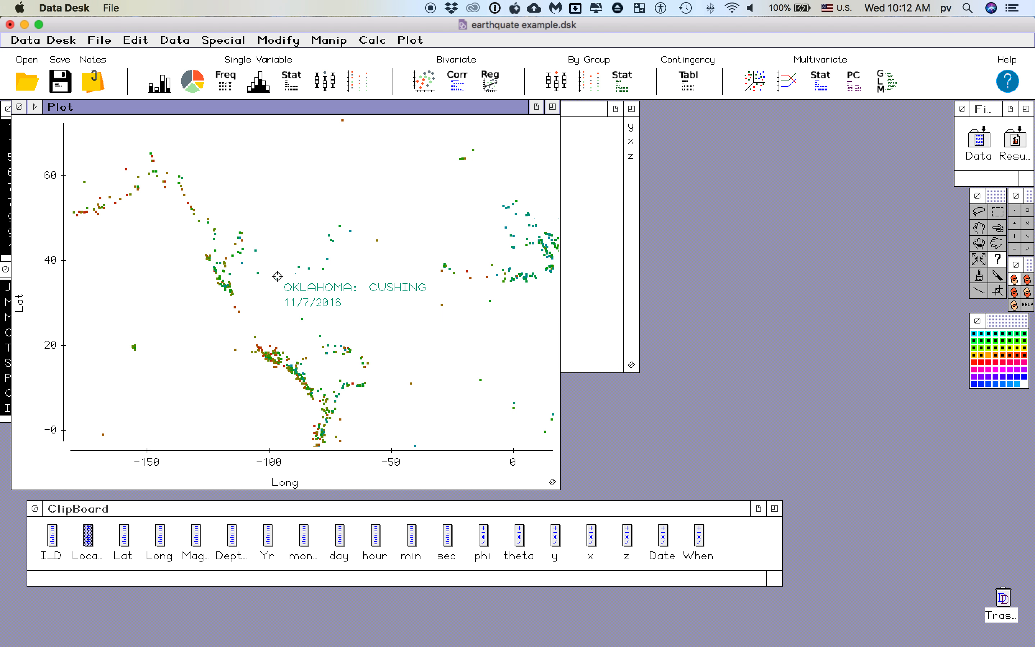
click(277, 282)
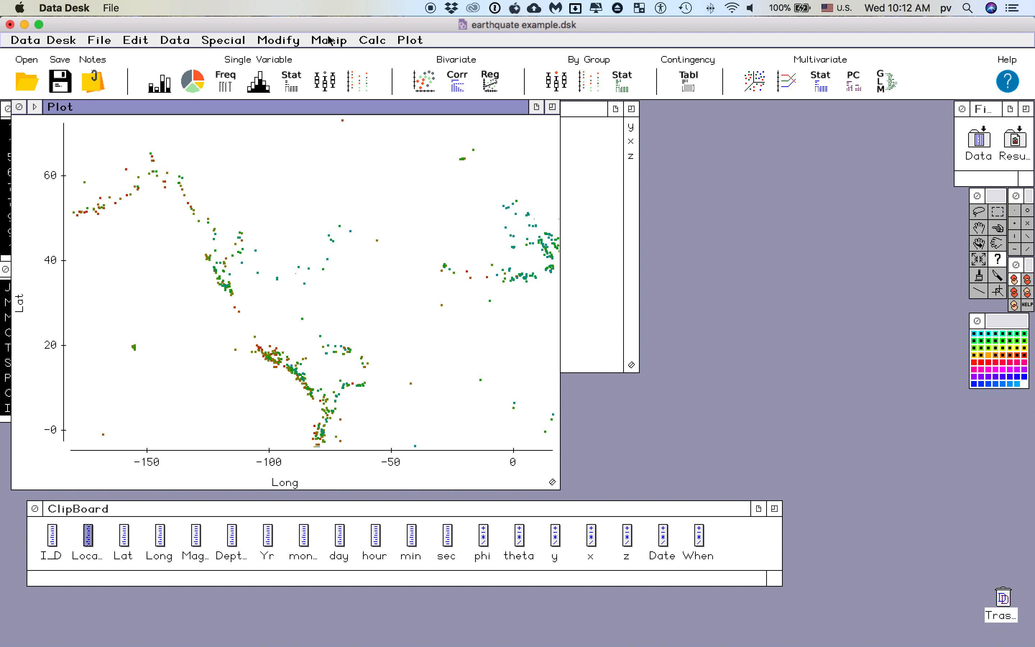
Run a Web Search Query for "OKLAHOMA: SPARKS" "11/6/2011", look over the results in Safari, and move the browser window down off the plot.
click(224, 41)
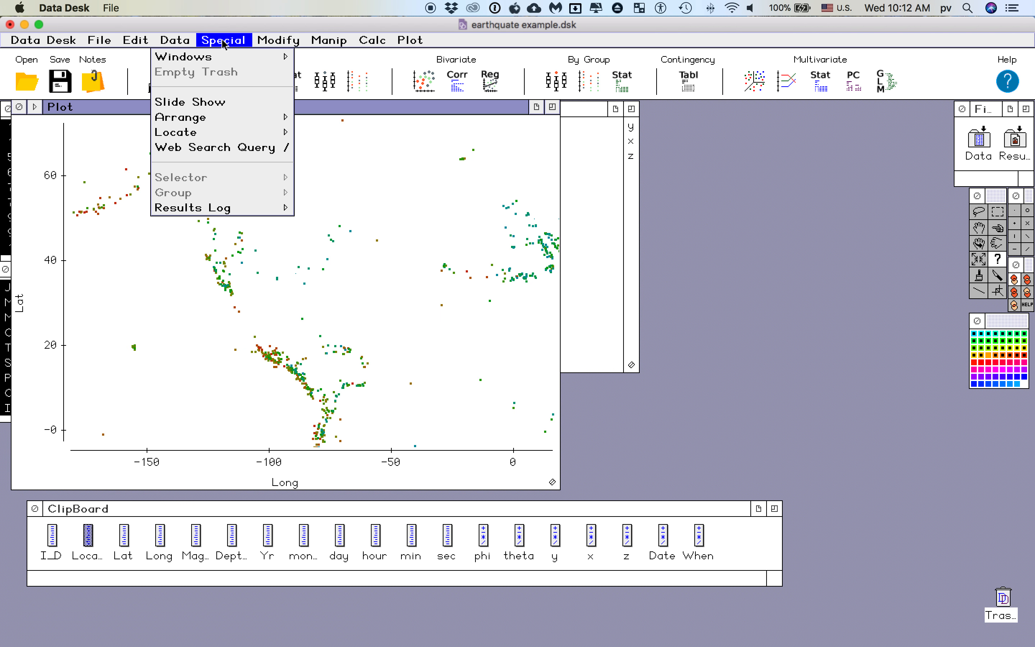
click(235, 153)
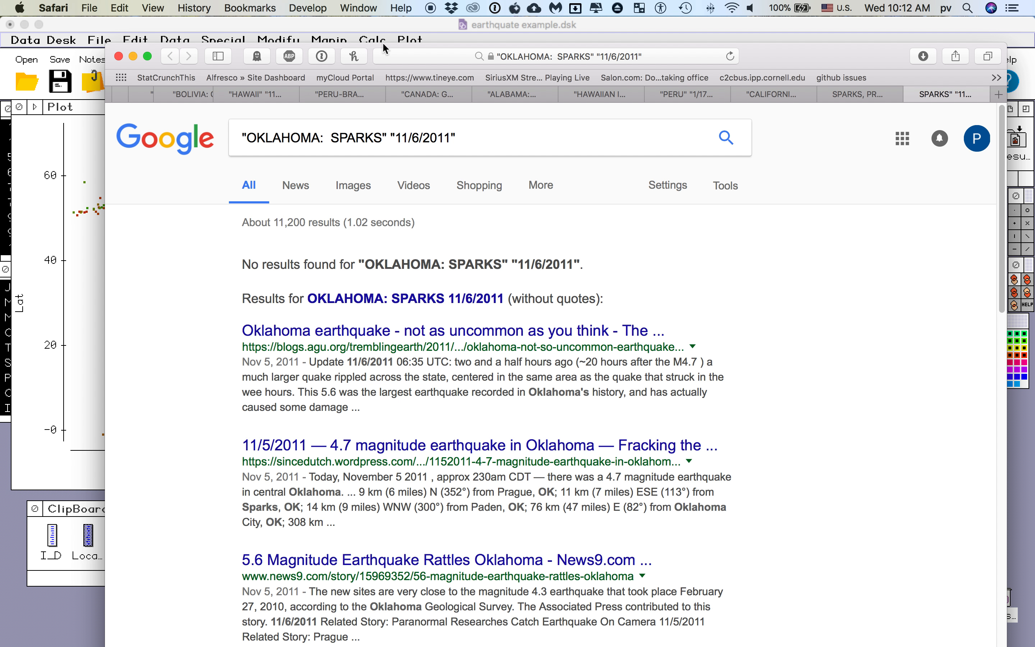
scroll(513, 335, down, 1)
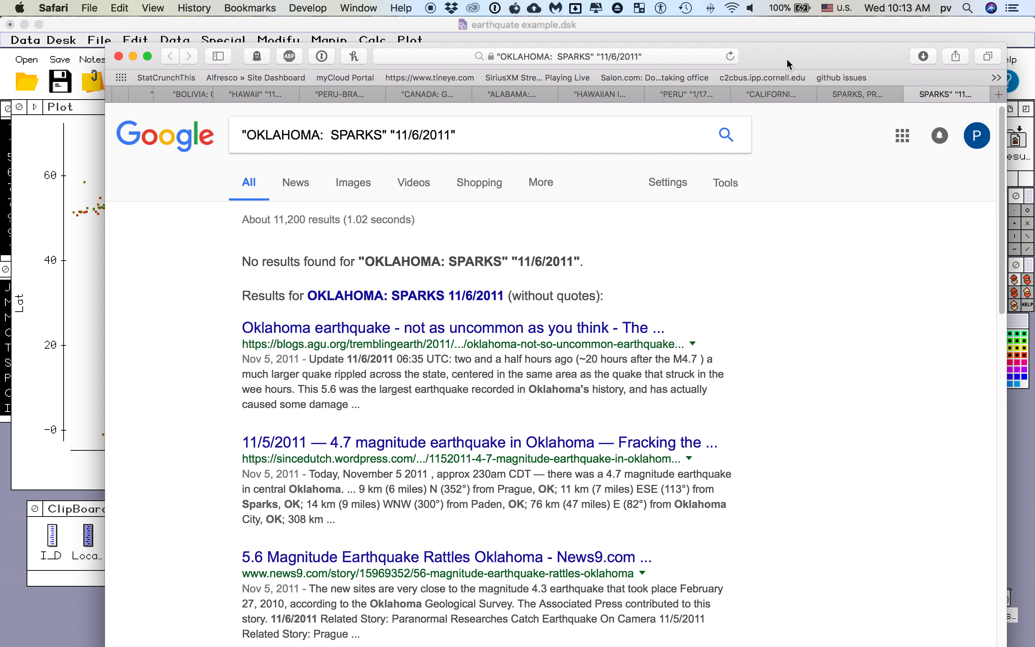
drag(789, 64, 797, 513)
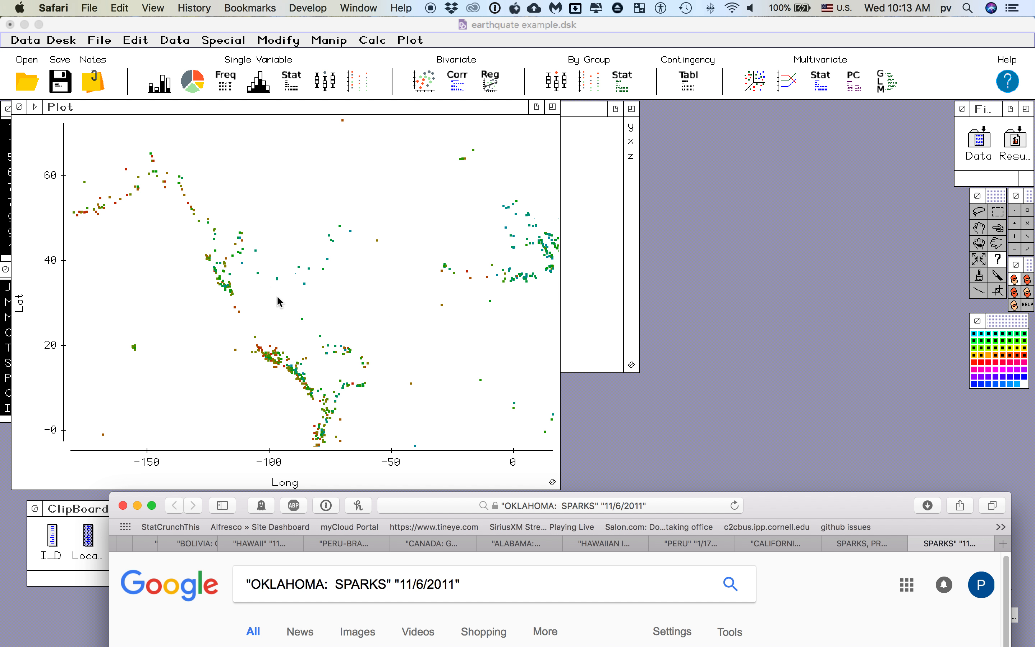
Return to Data Desk and query the Colorado point, a point off northwestern Mexico and the cluster near longitude -155, latitude 20.
click(275, 291)
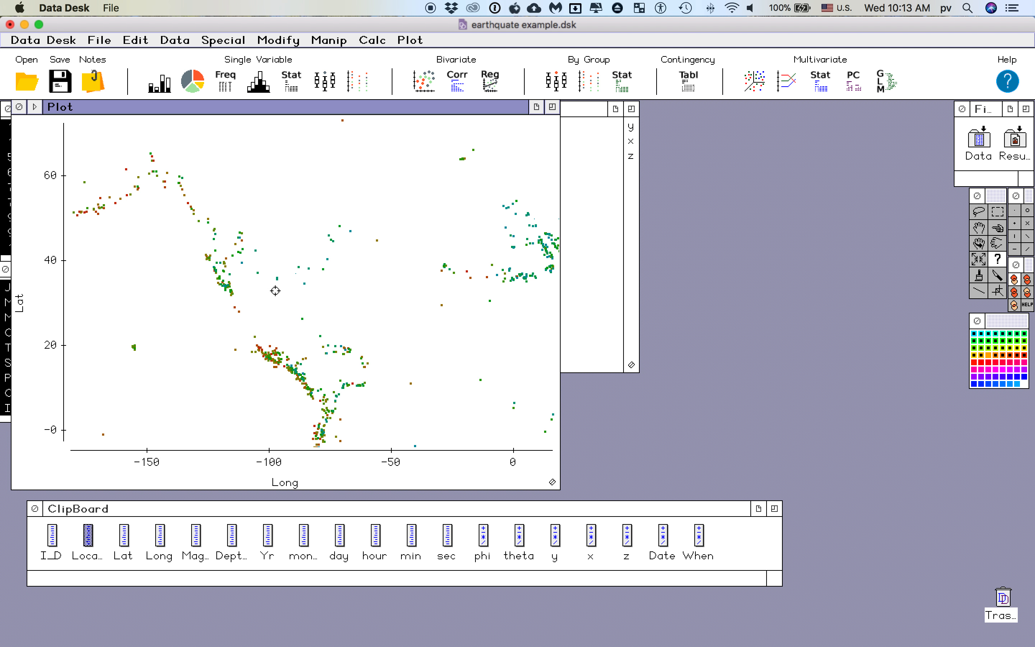
click(256, 272)
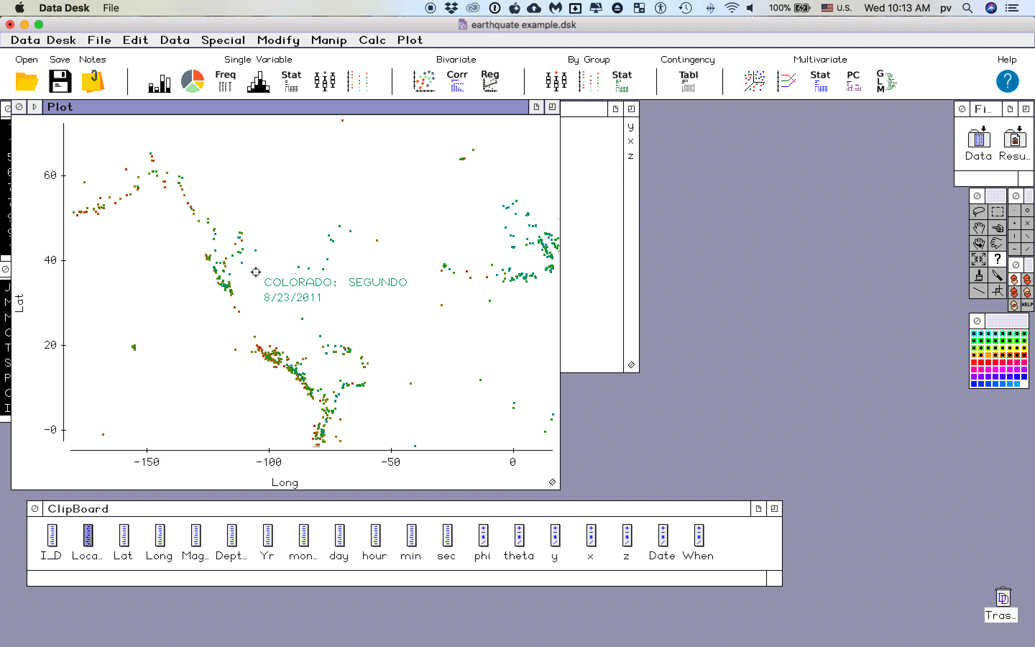
click(241, 310)
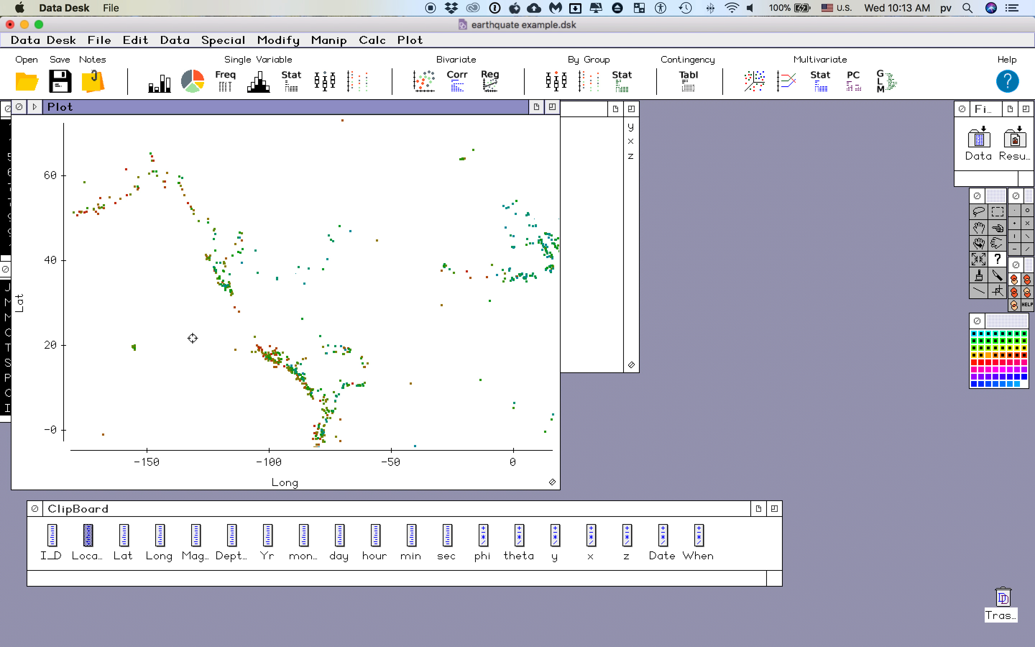
click(135, 347)
click(133, 346)
click(134, 346)
click(135, 347)
Move the map plot off the Date and Location lists, then zoom out and shift its contents to fit the whole world.
drag(386, 112, 451, 110)
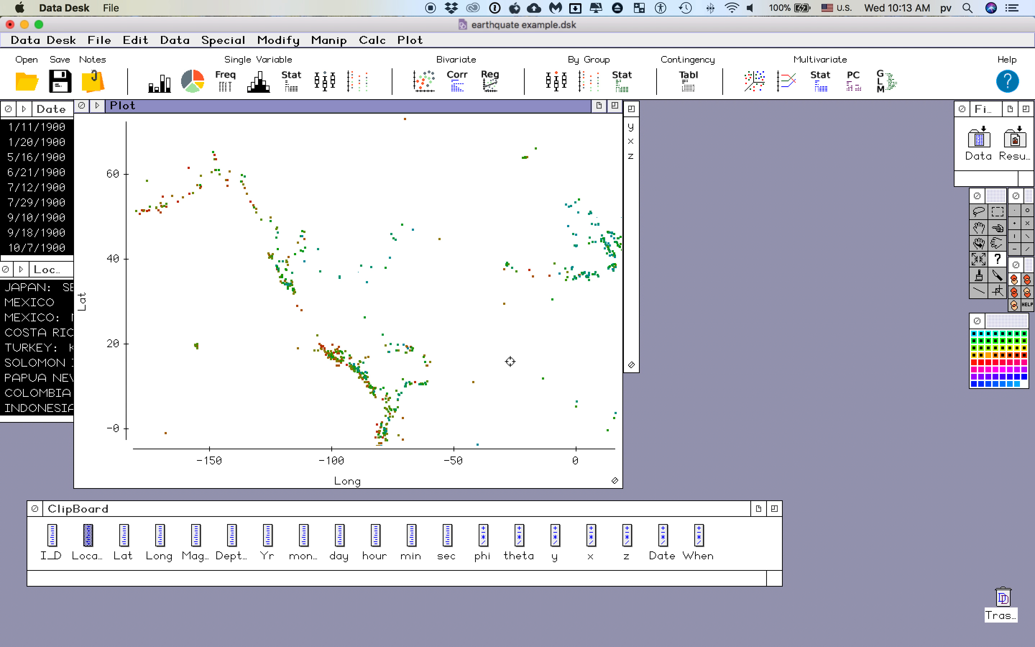
click(979, 259)
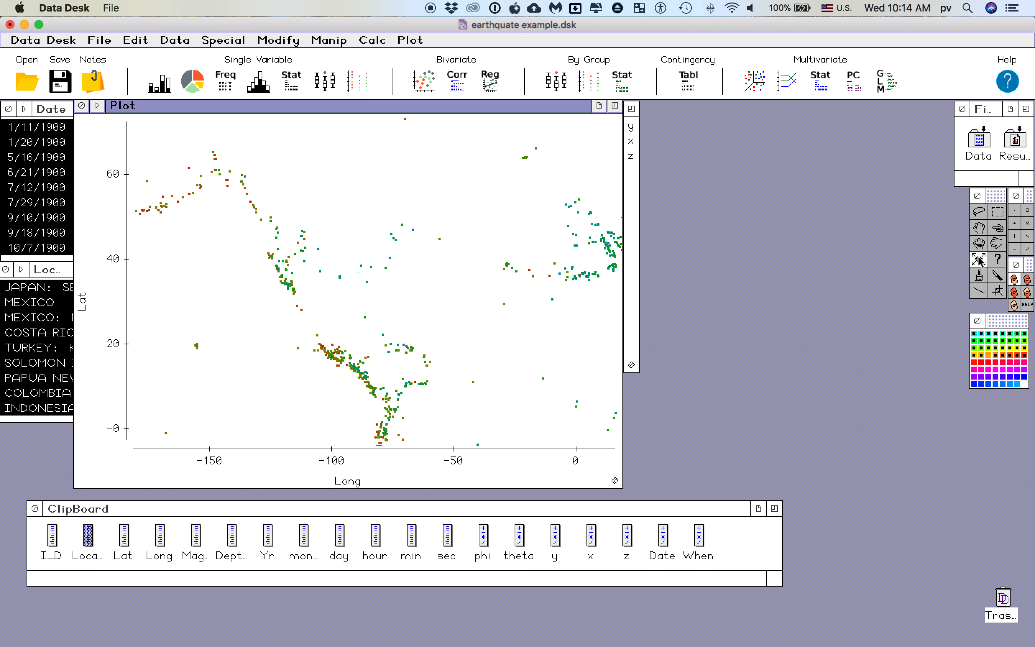
click(364, 282)
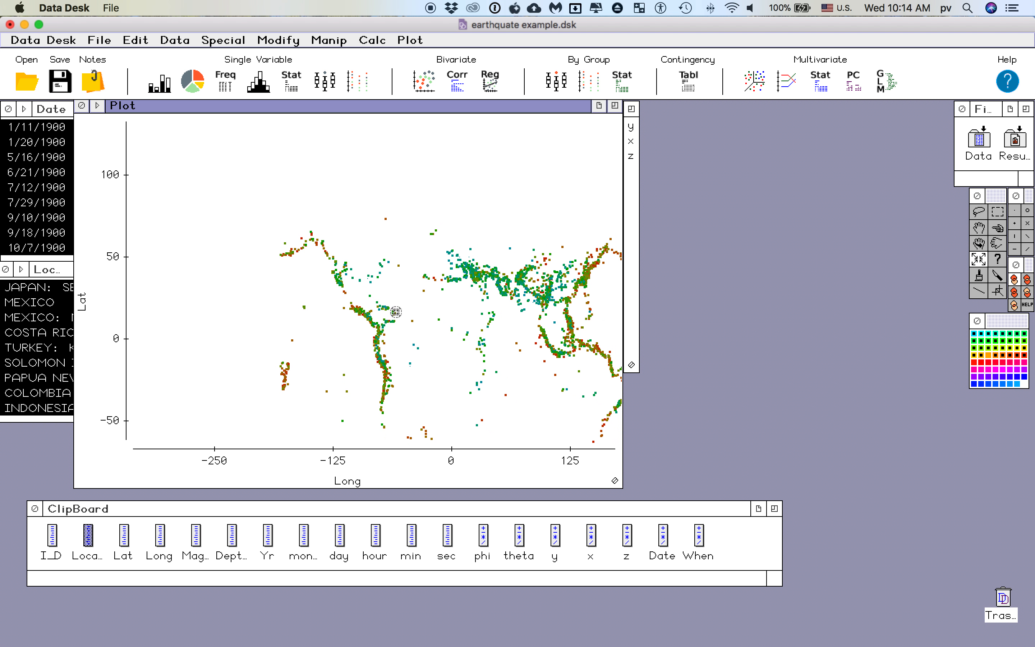
click(979, 228)
drag(392, 323, 330, 259)
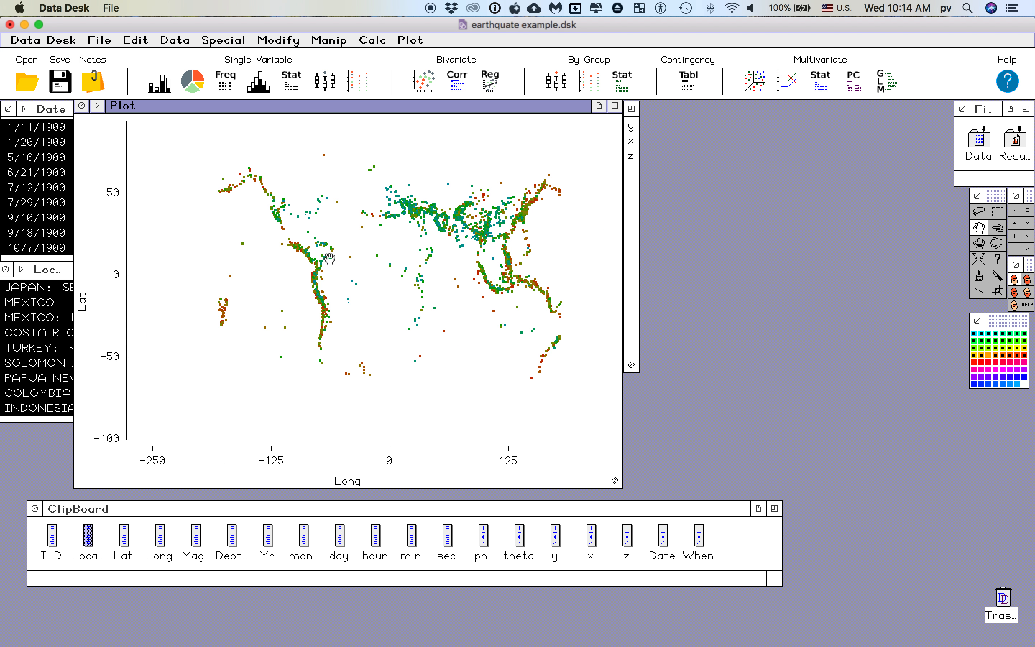